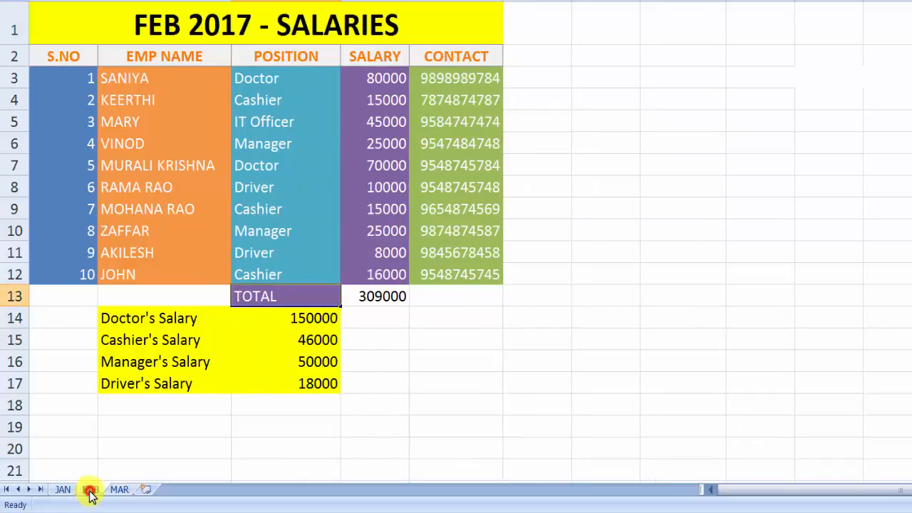
# Review the JAN, FEB and MAR salary sheets, including the employee columns, the total and the salary summaries by position.
pyautogui.click(119, 490)
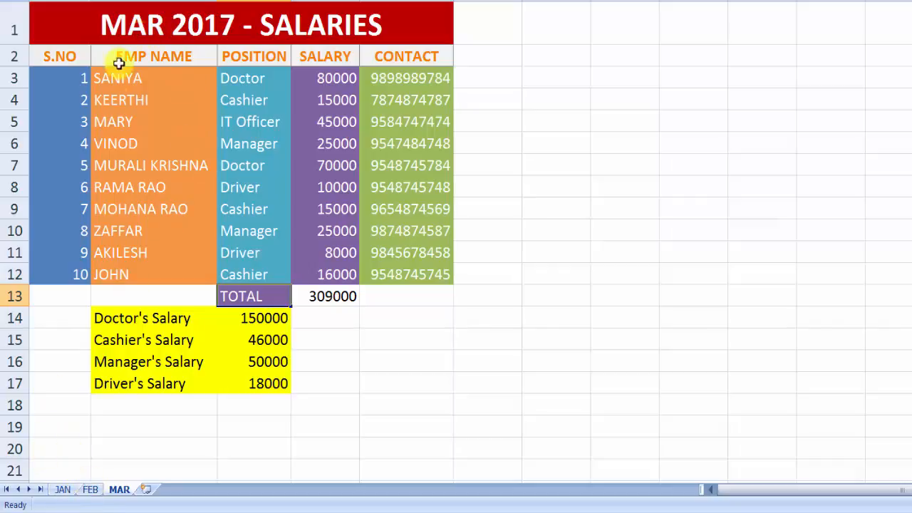
pyautogui.click(66, 490)
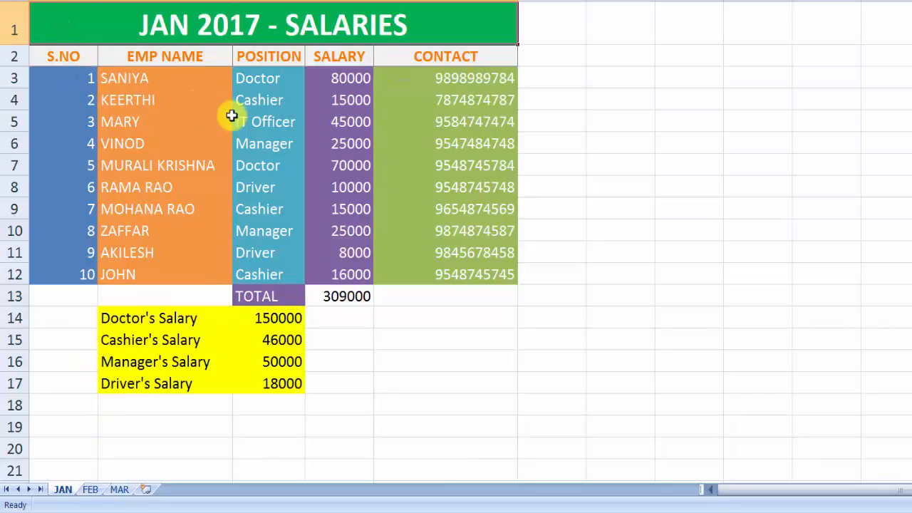
pyautogui.moveTo(57, 209); pyautogui.dragTo(78, 264)
pyautogui.moveTo(146, 83); pyautogui.dragTo(171, 208)
pyautogui.moveTo(253, 72); pyautogui.dragTo(265, 187)
pyautogui.moveTo(327, 95); pyautogui.dragTo(315, 239)
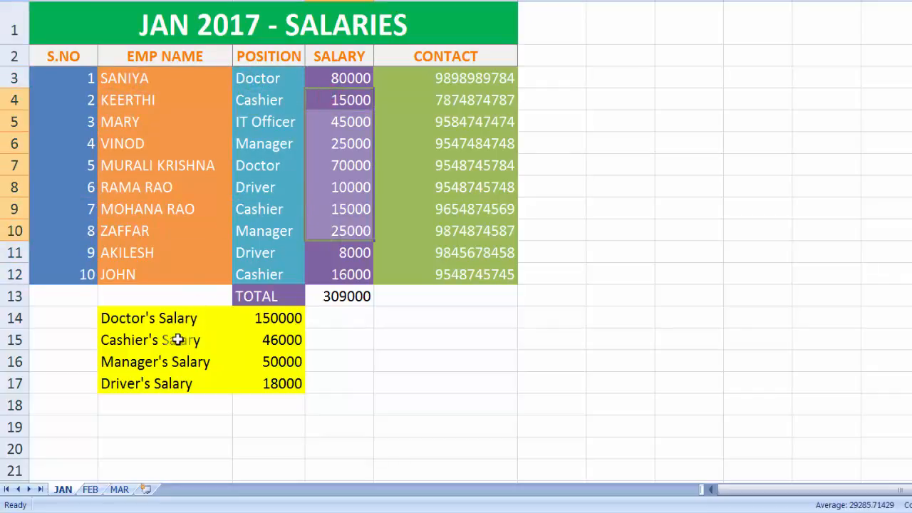
pyautogui.click(339, 299)
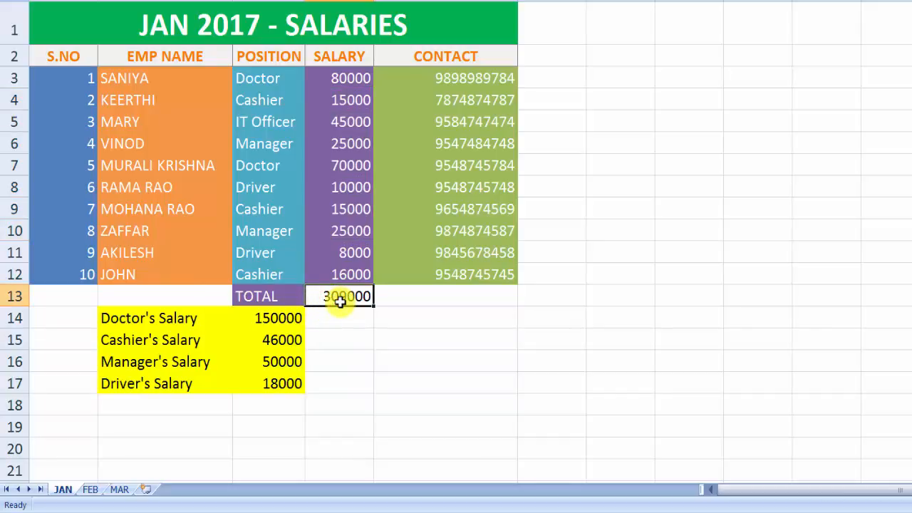
pyautogui.click(129, 321)
pyautogui.click(127, 341)
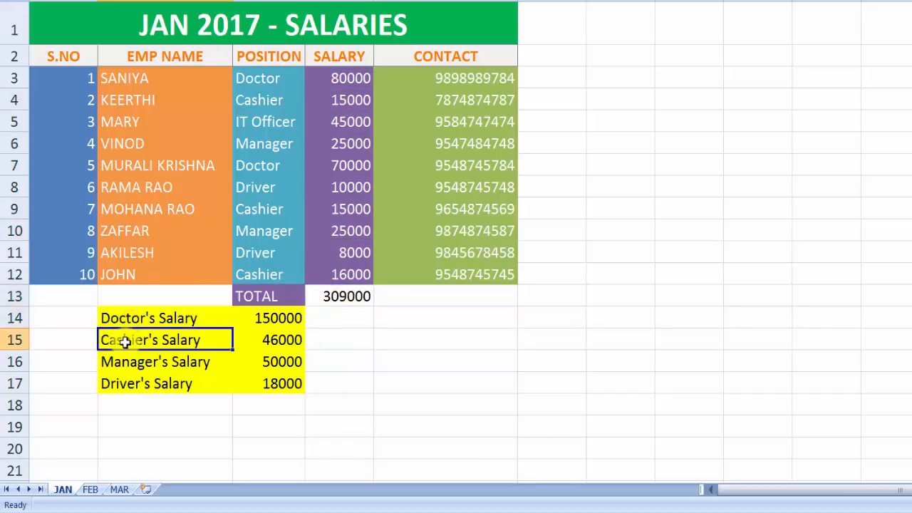
pyautogui.click(132, 367)
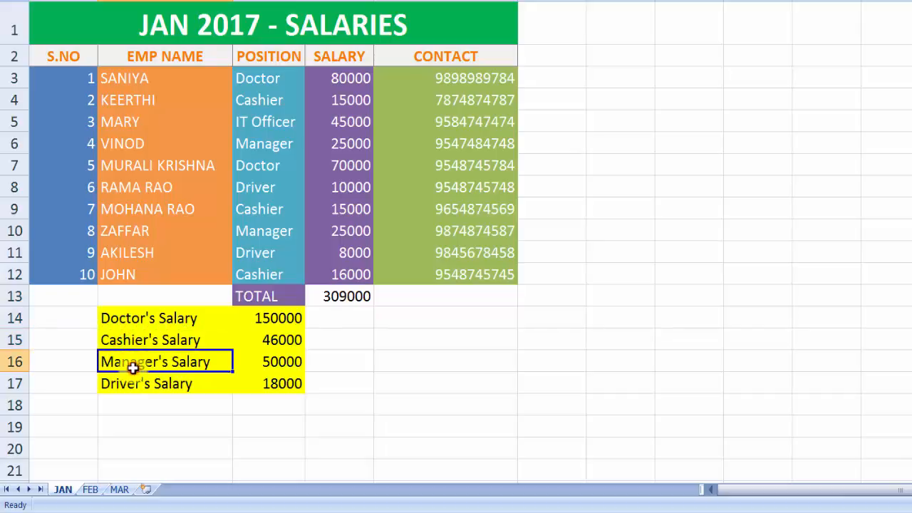
pyautogui.click(143, 387)
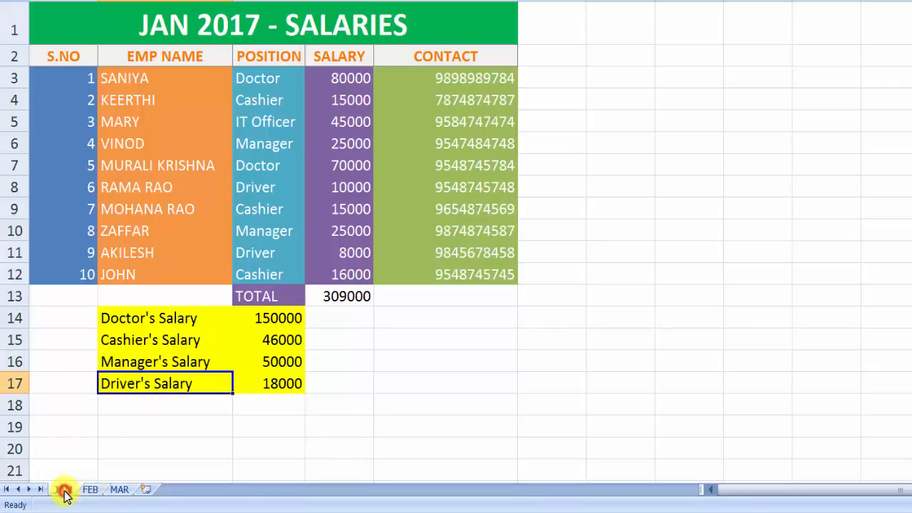
pyautogui.click(89, 492)
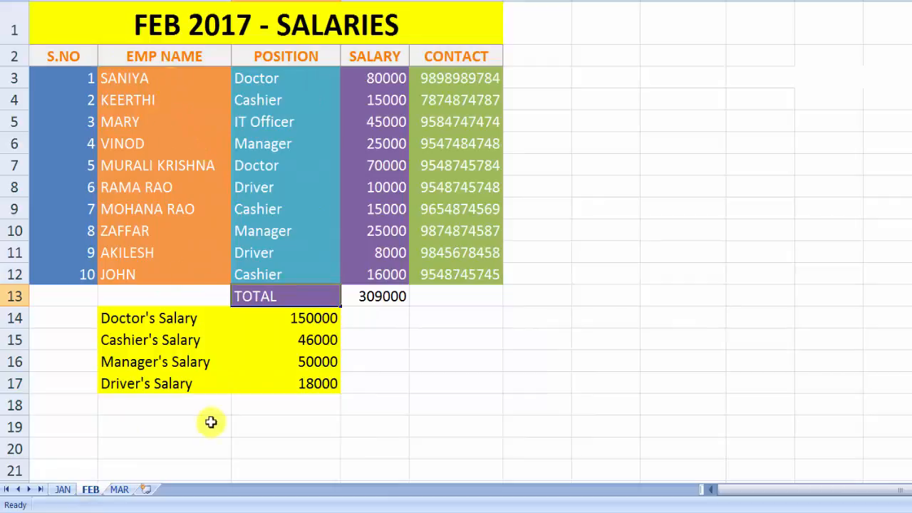
pyautogui.click(118, 484)
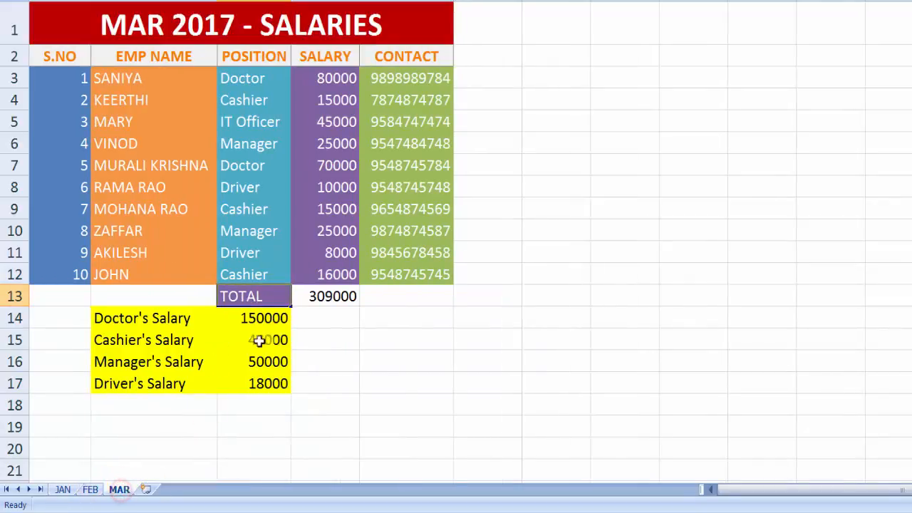
pyautogui.click(308, 344)
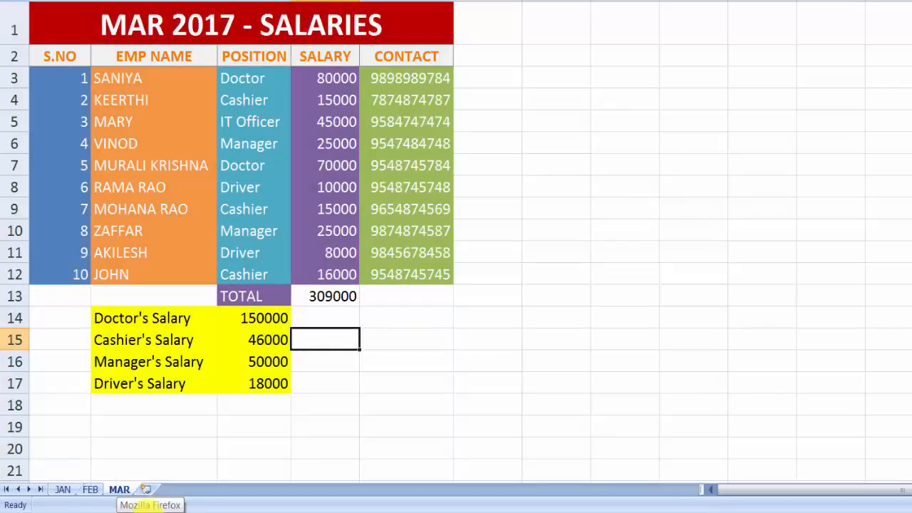
# Insert a new worksheet after MAR and rename it Qutrly.
pyautogui.click(134, 492)
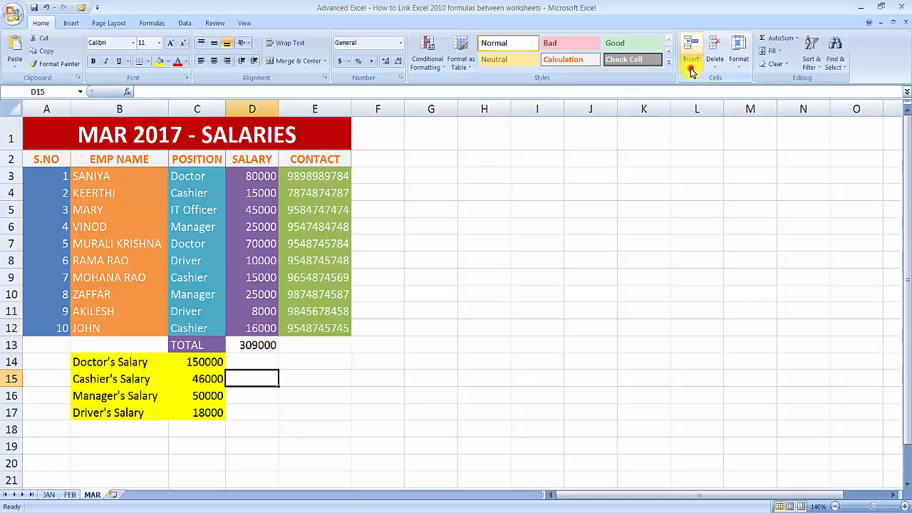
pyautogui.click(691, 69)
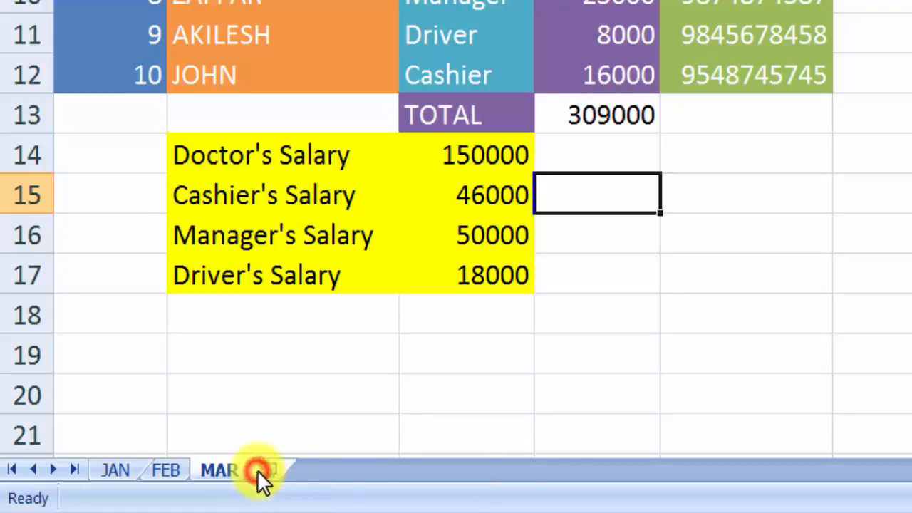
pyautogui.click(255, 470)
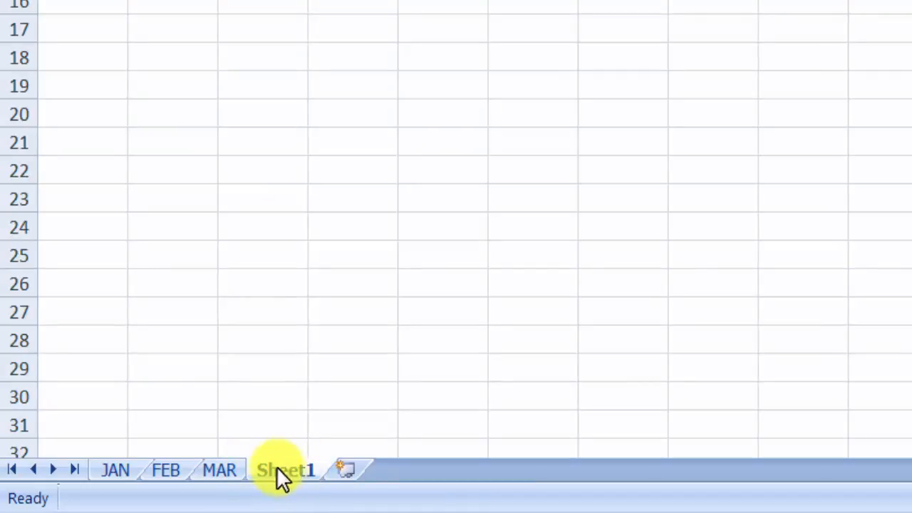
pyautogui.rightClick(278, 469)
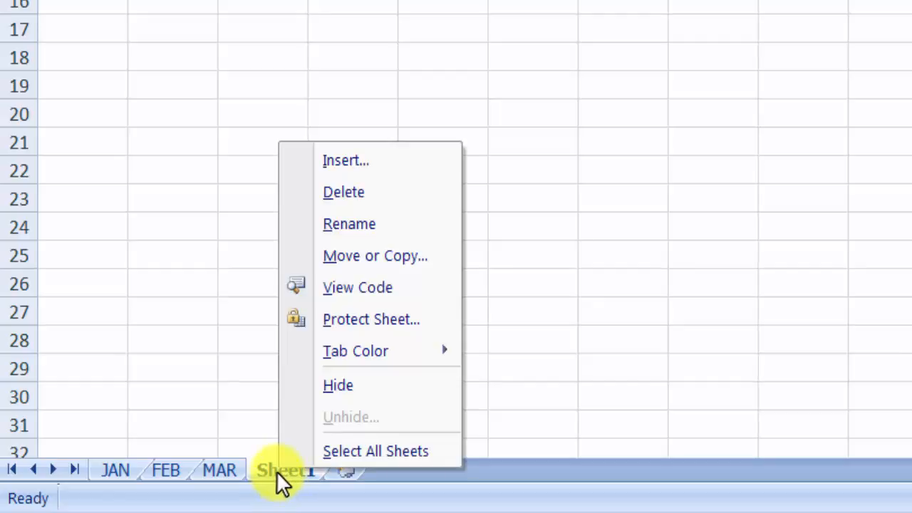
pyautogui.click(334, 226)
pyautogui.write('Quer')
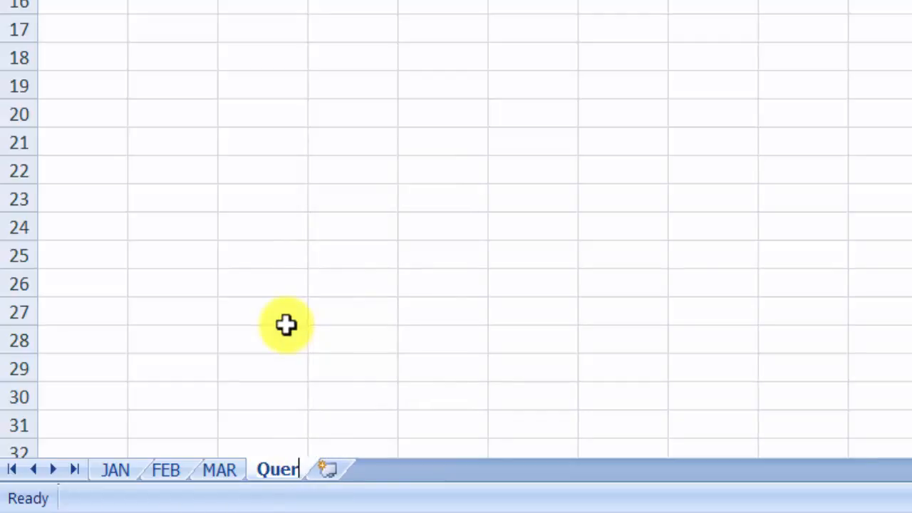
pyautogui.press('BackSpace')
pyautogui.press('BackSpace')
pyautogui.write('tr')
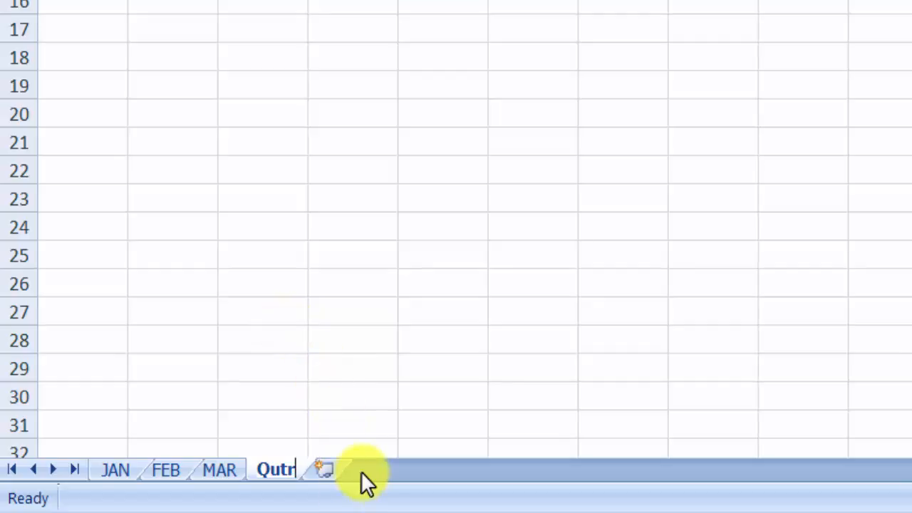
pyautogui.write('ly')
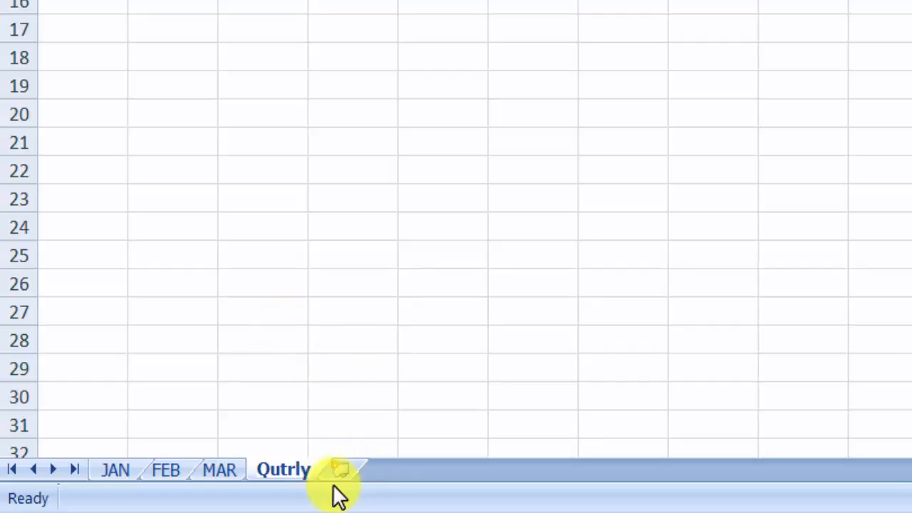
pyautogui.click(279, 287)
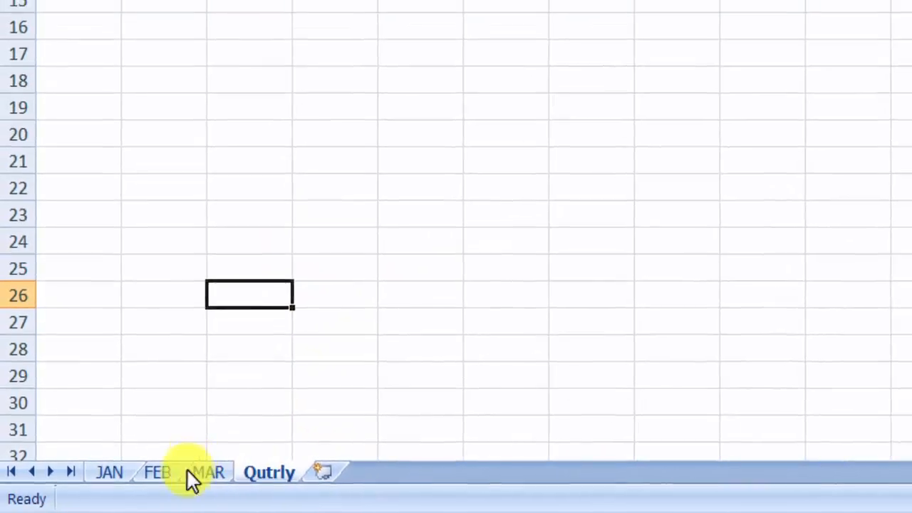
# Look over the FEB and MAR sheets and return to the Qutrly sheet.
pyautogui.click(157, 472)
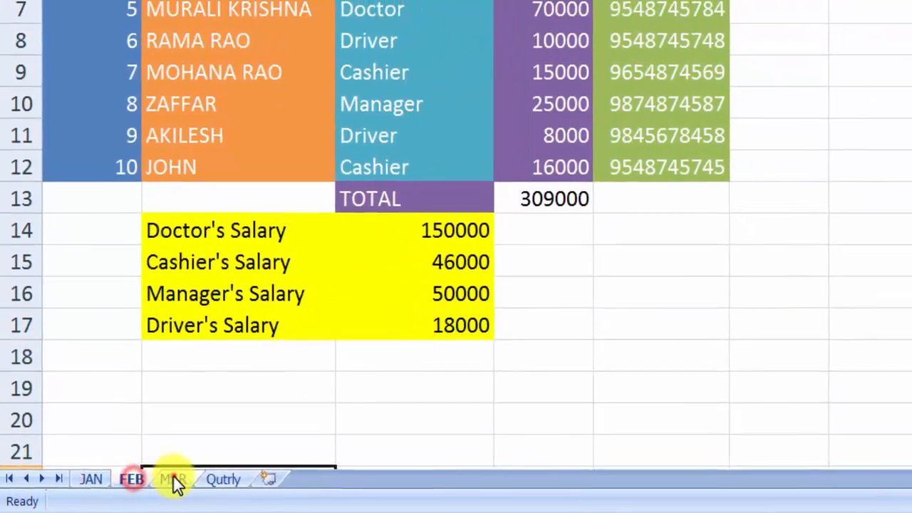
pyautogui.click(174, 481)
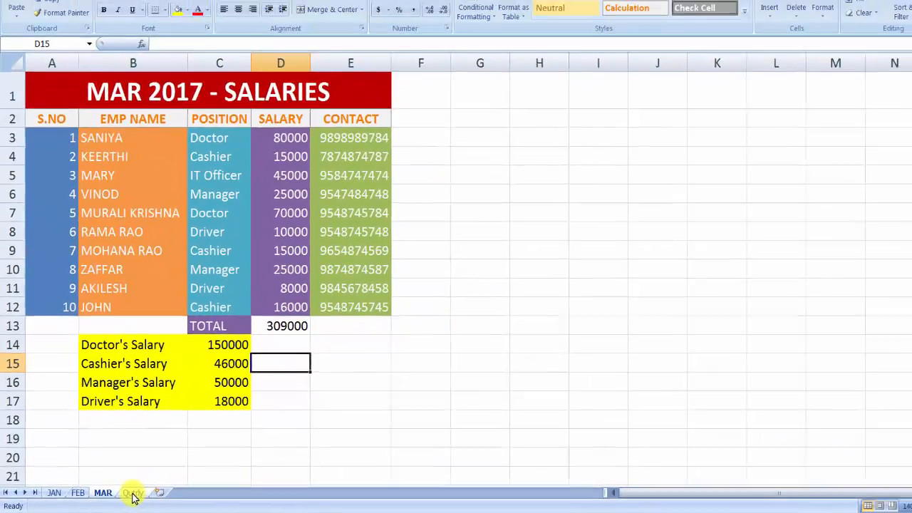
pyautogui.click(134, 495)
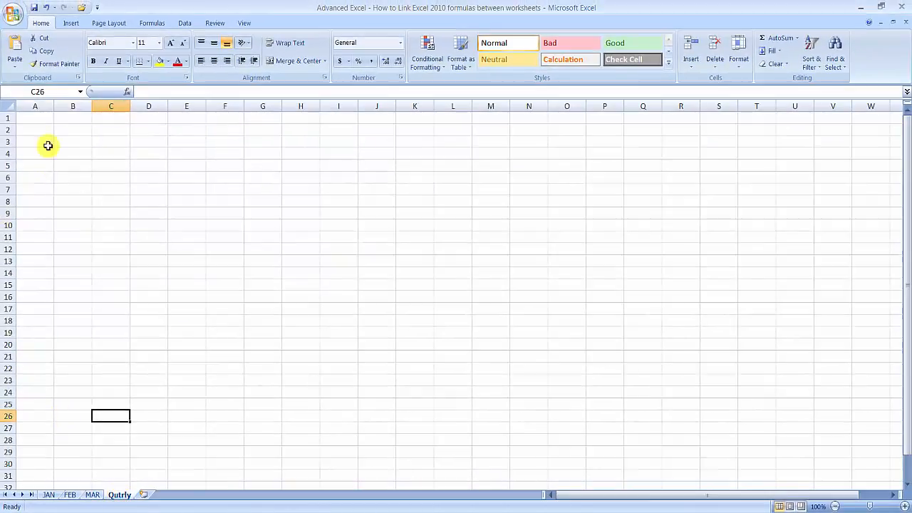
# Merge and center cells A1 through F1 on the Qutrly sheet.
pyautogui.click(34, 119)
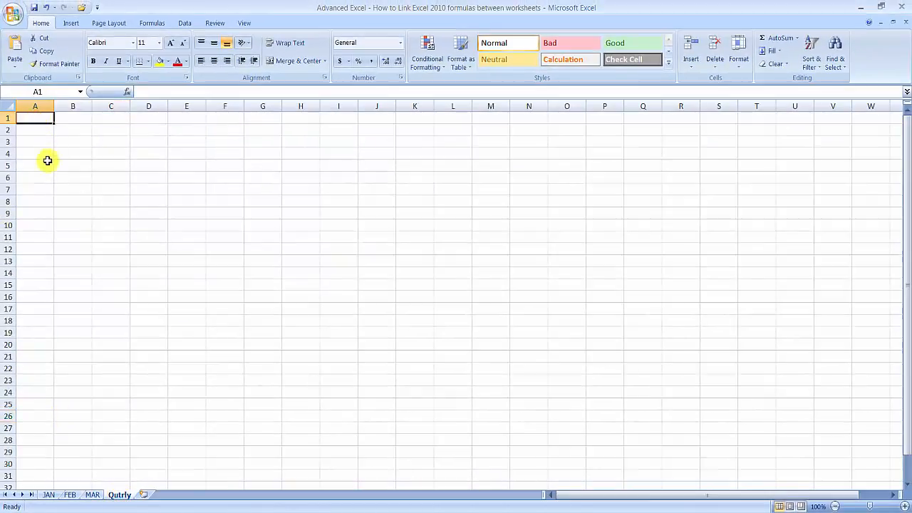
pyautogui.moveTo(40, 118); pyautogui.dragTo(213, 119)
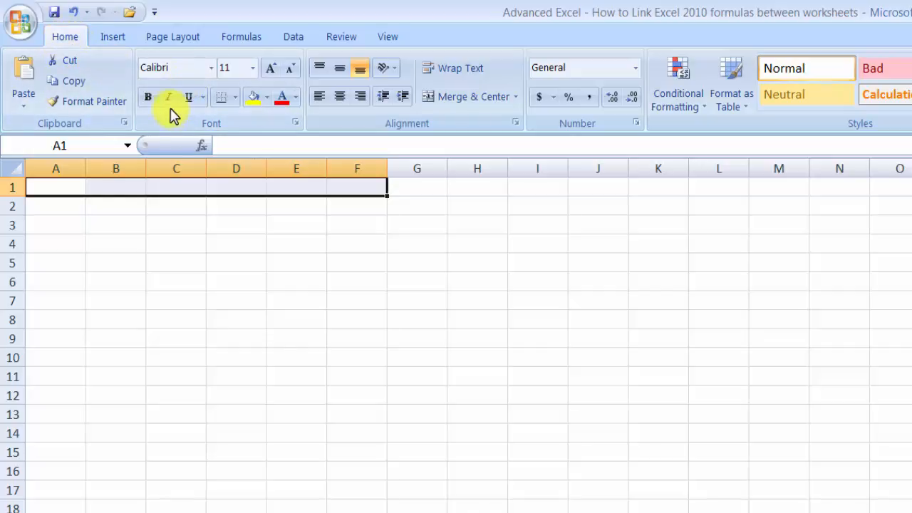
pyautogui.click(460, 96)
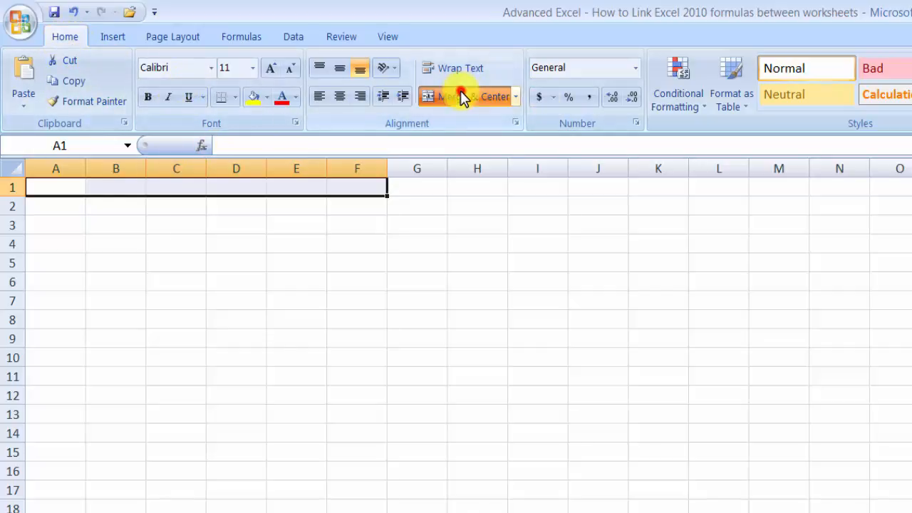
# Enter the title "Quarterly Report" in the merged cell in row 1.
pyautogui.write('a')
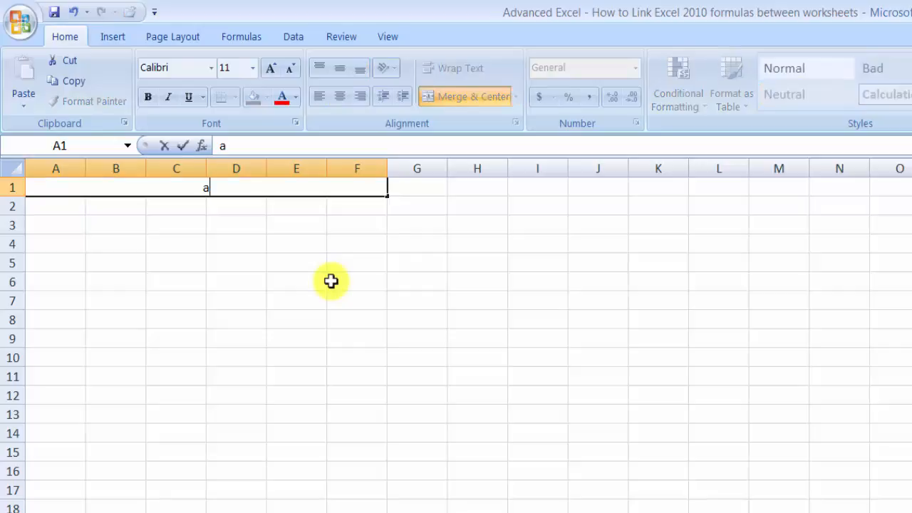
pyautogui.write('uarterly')
pyautogui.press('BackSpace')
pyautogui.press('BackSpace')
pyautogui.press('BackSpace')
pyautogui.press('BackSpace')
pyautogui.press('BackSpace')
pyautogui.press('BackSpace')
pyautogui.write('rterly Report')
pyautogui.press('Return')
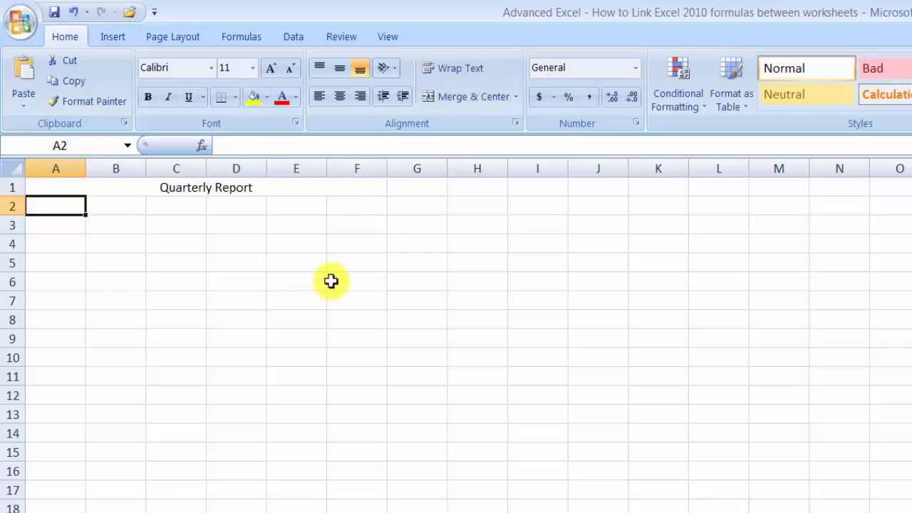
# Format the Quarterly Report title with font size 28, a dark blue fill and white text.
pyautogui.click(217, 187)
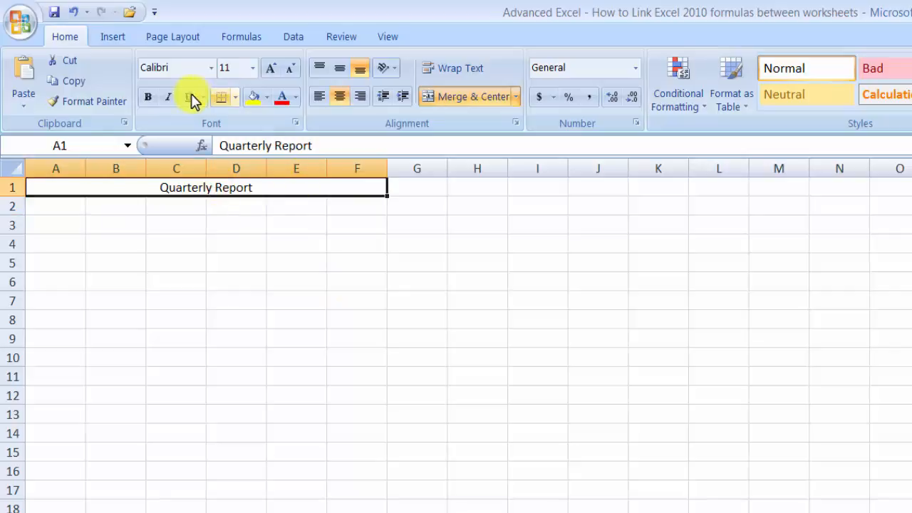
pyautogui.click(252, 71)
pyautogui.click(250, 72)
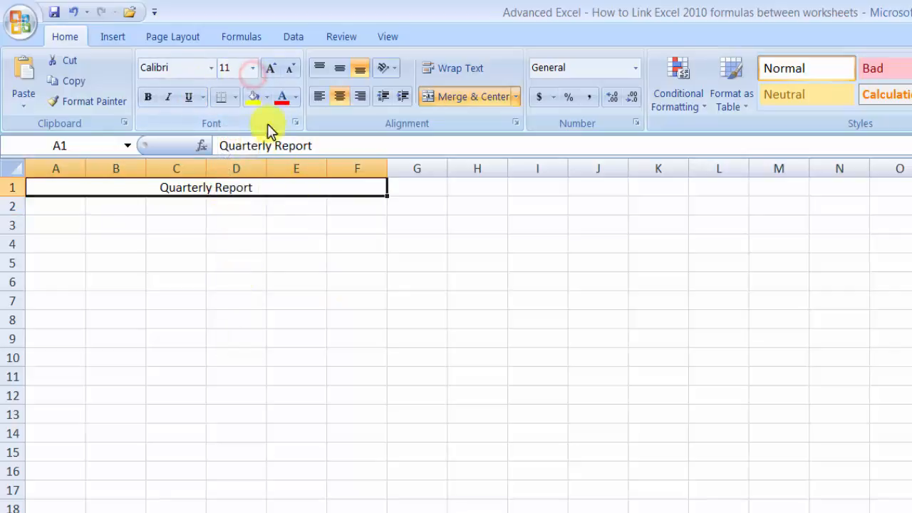
pyautogui.click(254, 71)
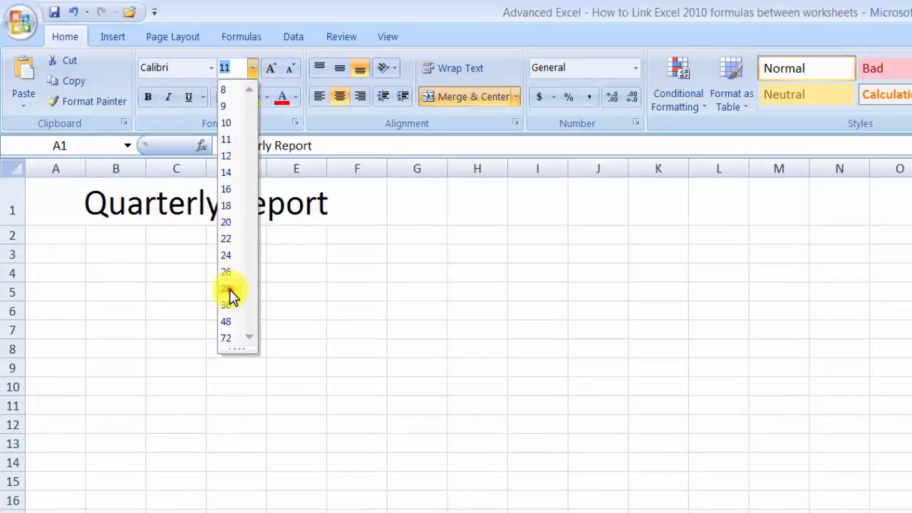
pyautogui.click(230, 289)
pyautogui.click(266, 96)
pyautogui.click(373, 240)
pyautogui.click(295, 98)
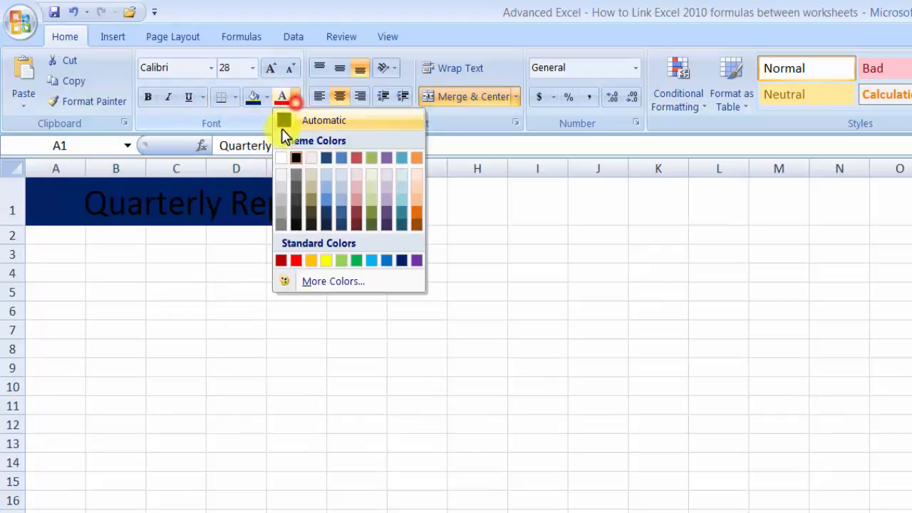
pyautogui.click(283, 152)
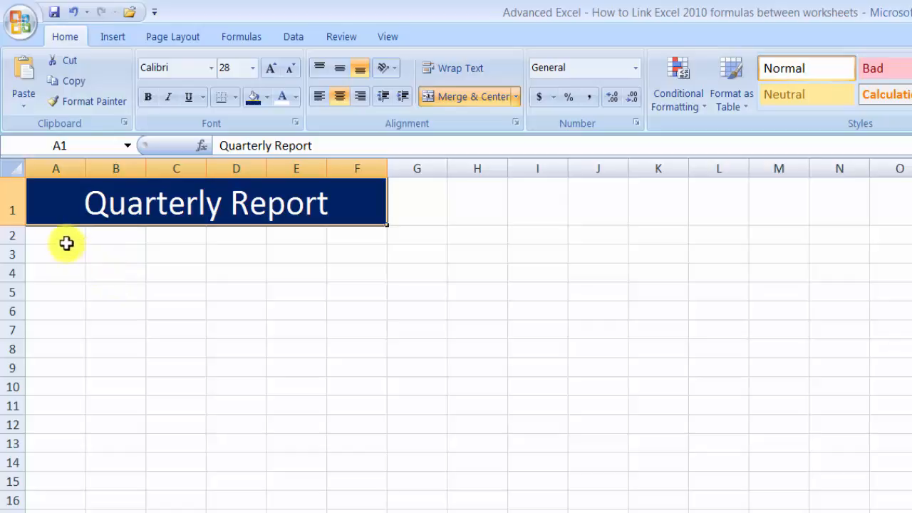
# Widen columns A and B of the quarterly sheet.
pyautogui.moveTo(85, 164); pyautogui.dragTo(187, 165)
pyautogui.click(128, 242)
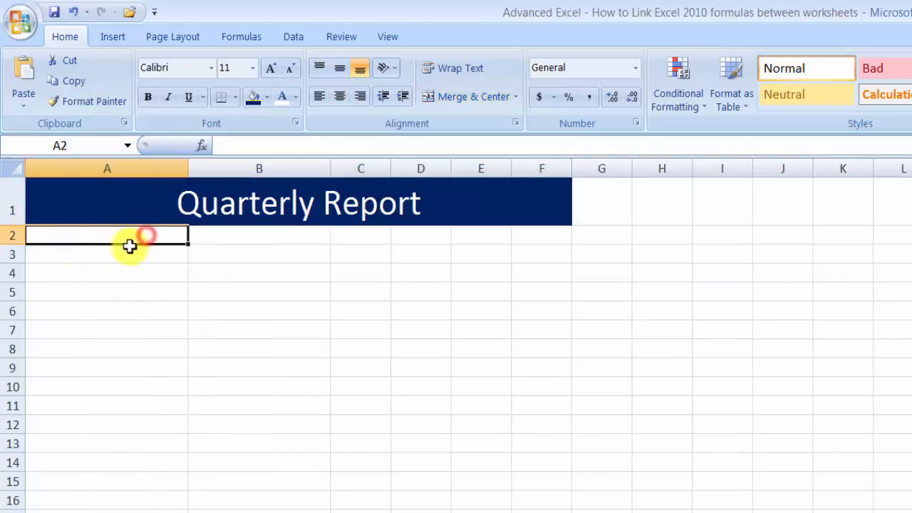
# Enter the month headings January, February and March in cells B2, C2 and D2 of the quarterly sheet.
pyautogui.keyDown('ctrl'); pyautogui.scroll(2, 606, 440); pyautogui.keyUp('ctrl')
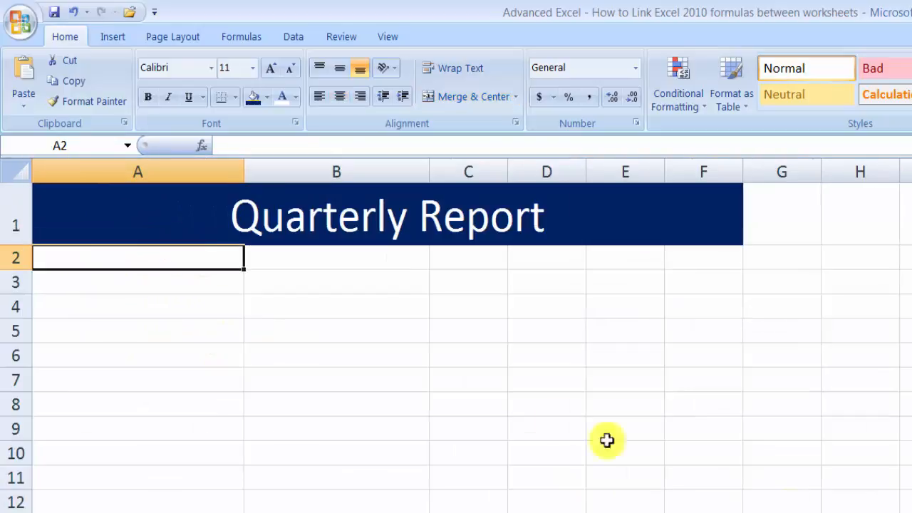
pyautogui.click(173, 254)
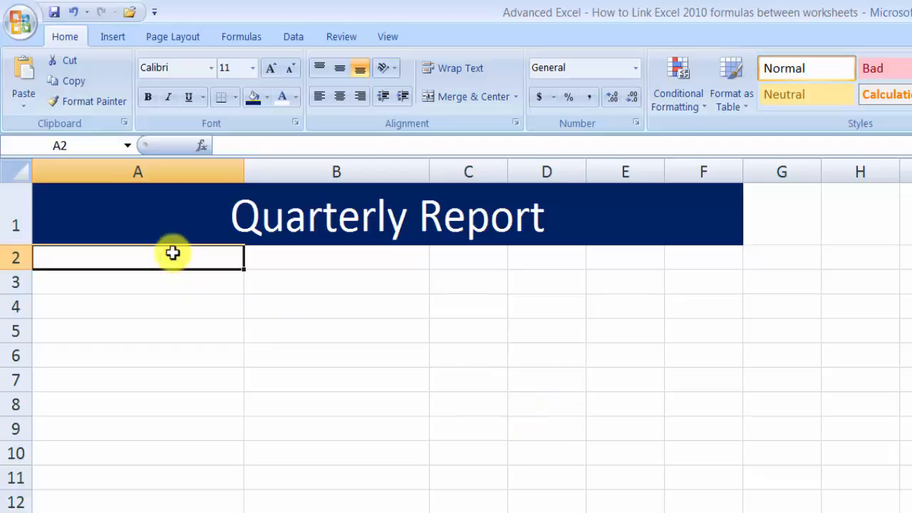
pyautogui.write('ja')
pyautogui.press('Right')
pyautogui.press('Right')
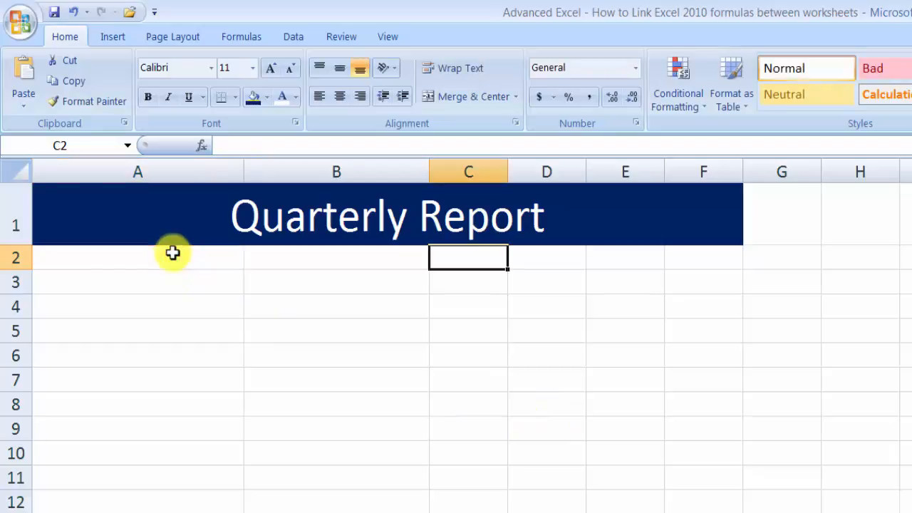
pyautogui.press('Left')
pyautogui.write('January')
pyautogui.press('Tab')
pyautogui.write('February')
pyautogui.press('Tab')
pyautogui.write('M')
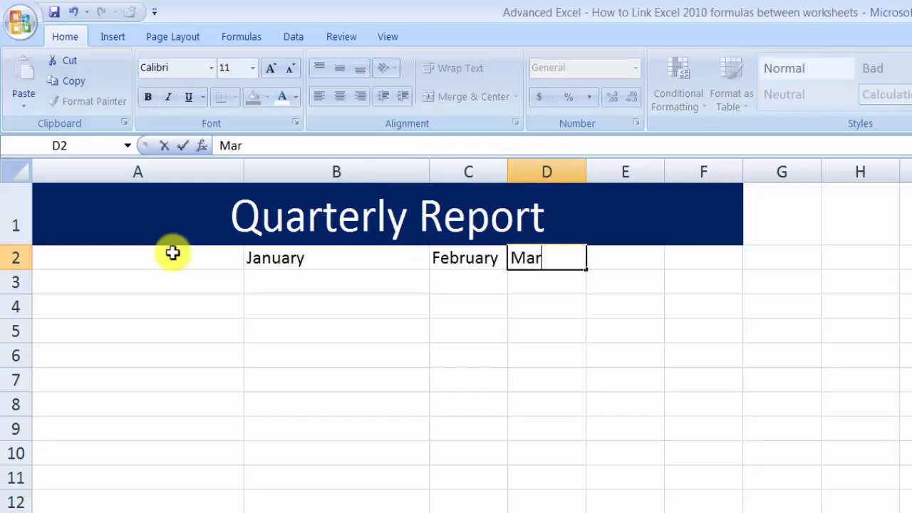
pyautogui.write('arch')
pyautogui.press('Return')
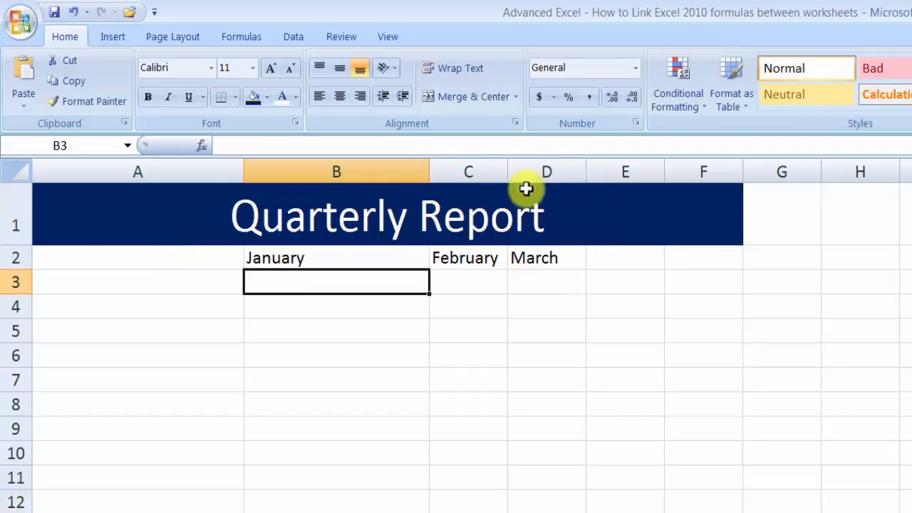
# Widen column D slightly and narrow column B on the quarterly sheet.
pyautogui.moveTo(587, 164); pyautogui.dragTo(609, 165)
pyautogui.moveTo(429, 171); pyautogui.dragTo(353, 172)
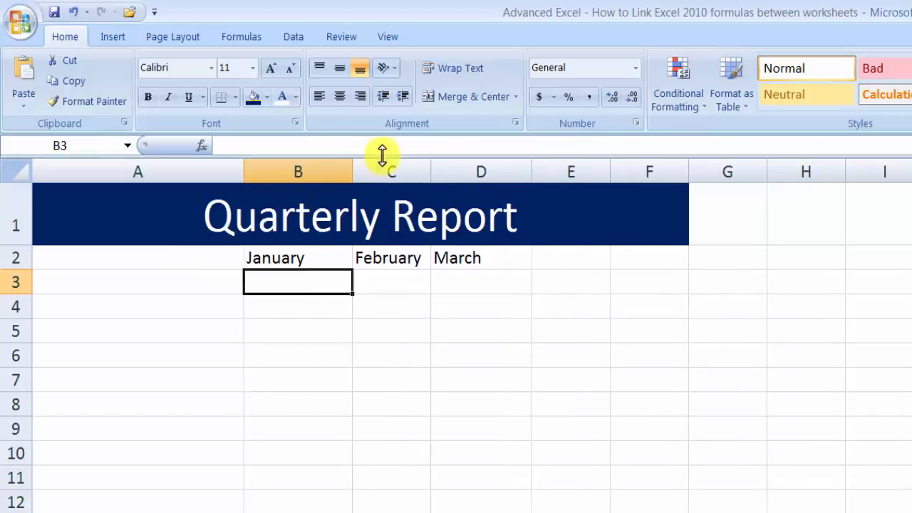
pyautogui.click(104, 280)
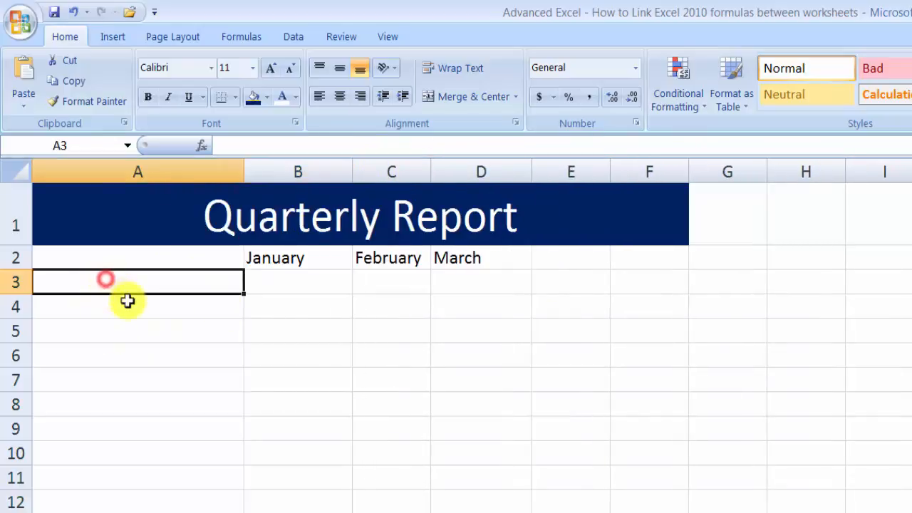
pyautogui.click(270, 265)
pyautogui.click(374, 259)
pyautogui.click(440, 258)
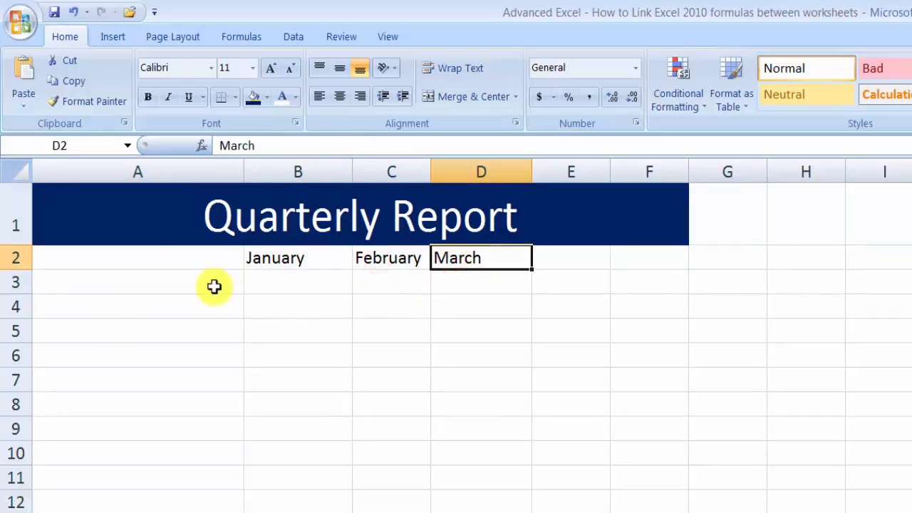
# Examine the Doctor's, Cashier's, Manager's and Driver's Salary summary rows on the JAN worksheet.
pyautogui.click(182, 288)
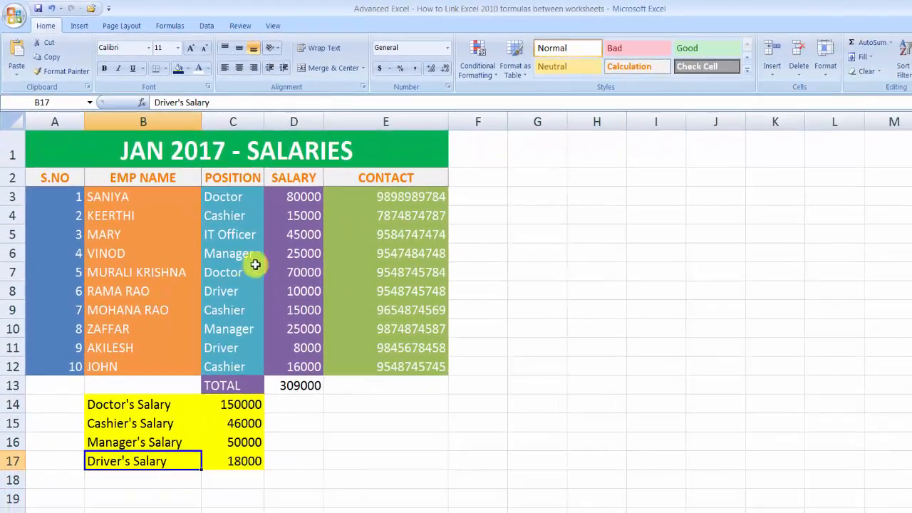
pyautogui.click(207, 404)
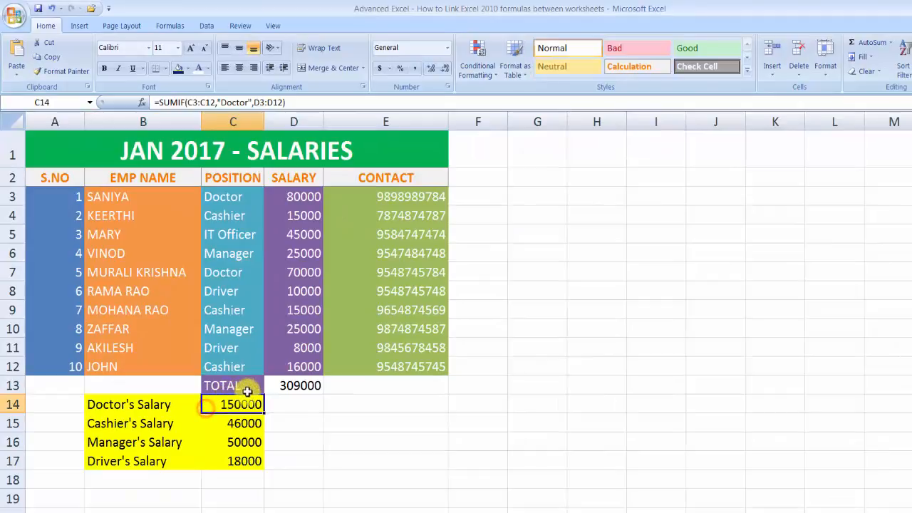
pyautogui.click(163, 409)
pyautogui.click(162, 424)
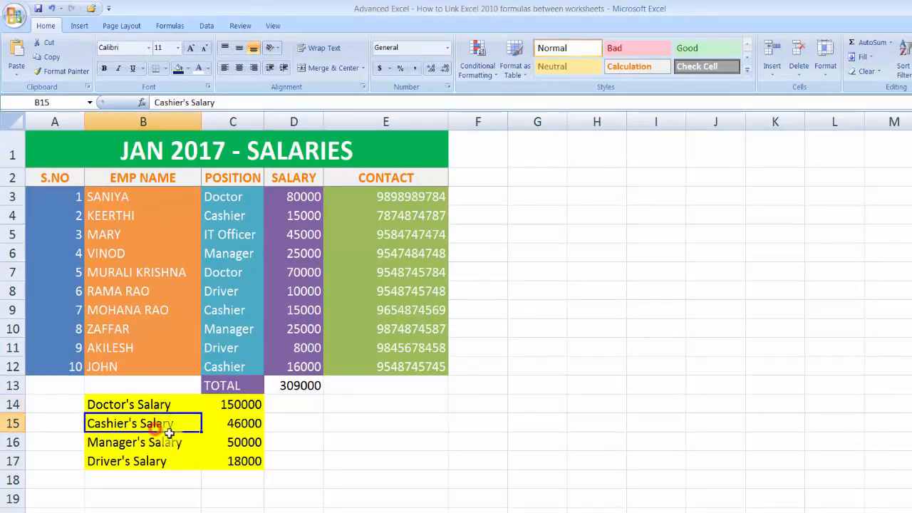
pyautogui.click(129, 444)
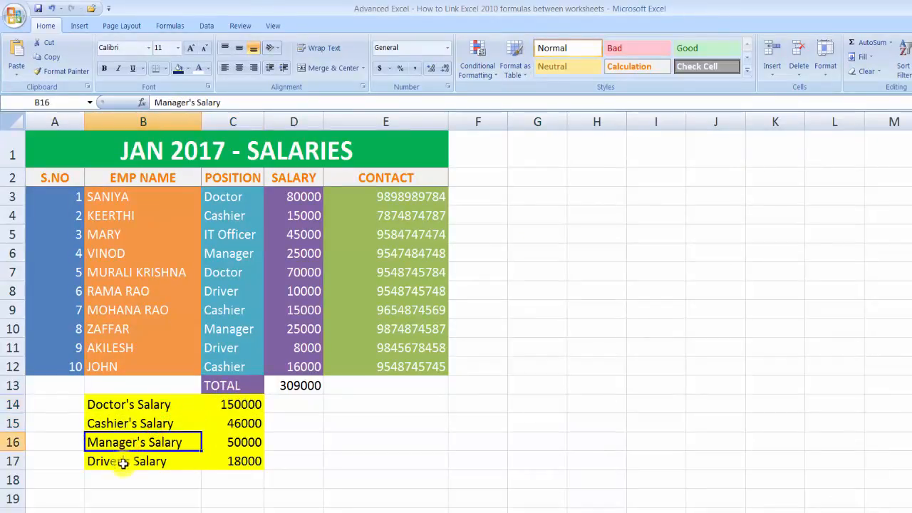
pyautogui.click(123, 465)
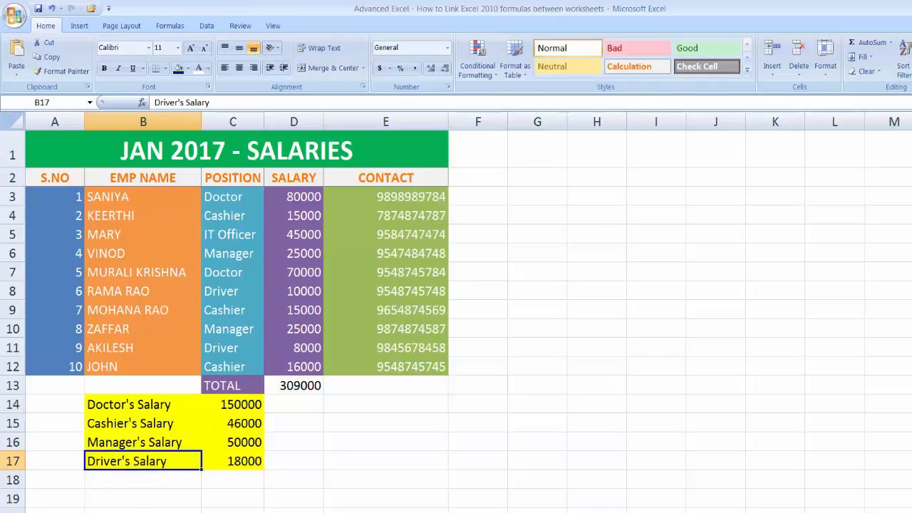
# Copy the four salary labels in B14:B17 of the MAR worksheet into A3:A6 of the quarterly sheet.
pyautogui.hotkey('ctrl', 'pagedown')
pyautogui.hotkey('ctrl', 'pagedown')
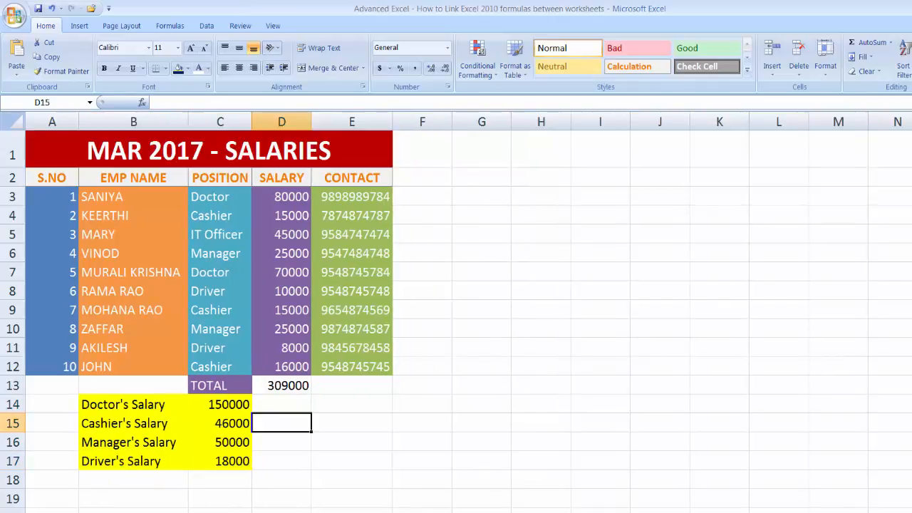
pyautogui.click(98, 404)
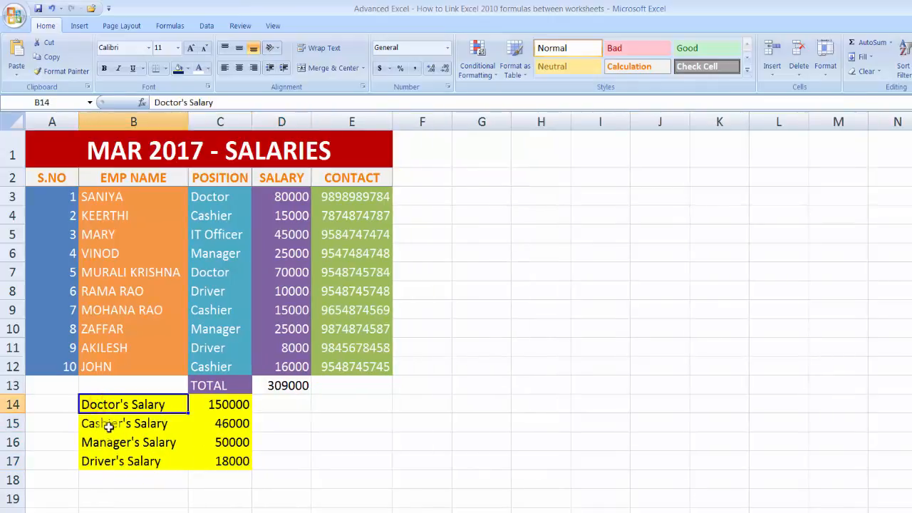
pyautogui.click(100, 424)
pyautogui.moveTo(103, 409); pyautogui.dragTo(102, 461)
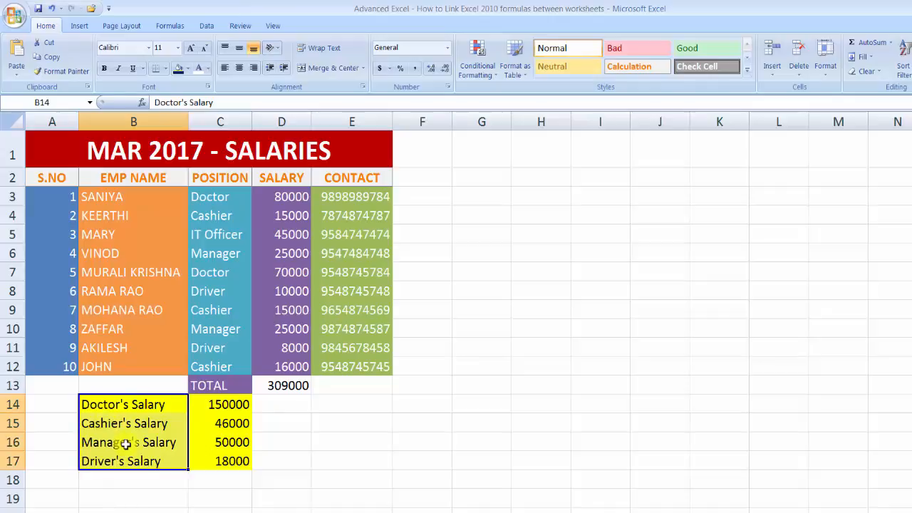
pyautogui.hotkey('ctrl', 'c')
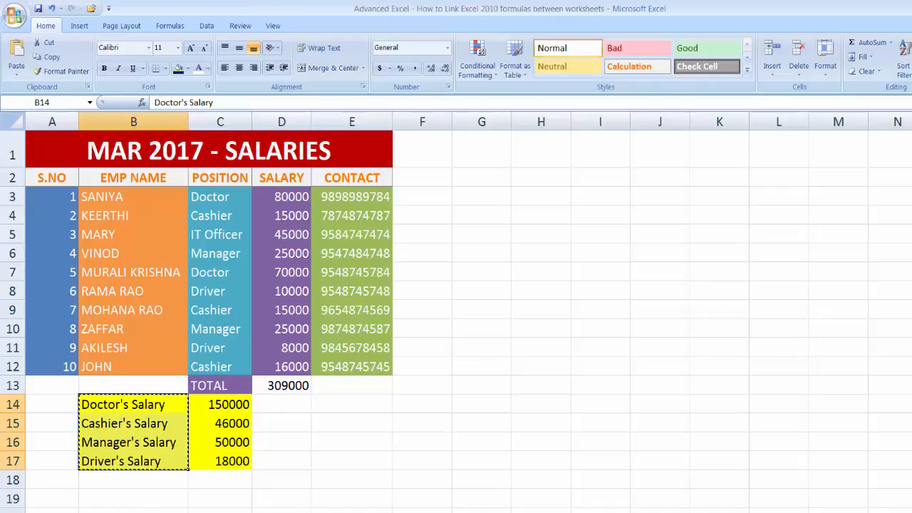
pyautogui.hotkey('ctrl', 'pagedown')
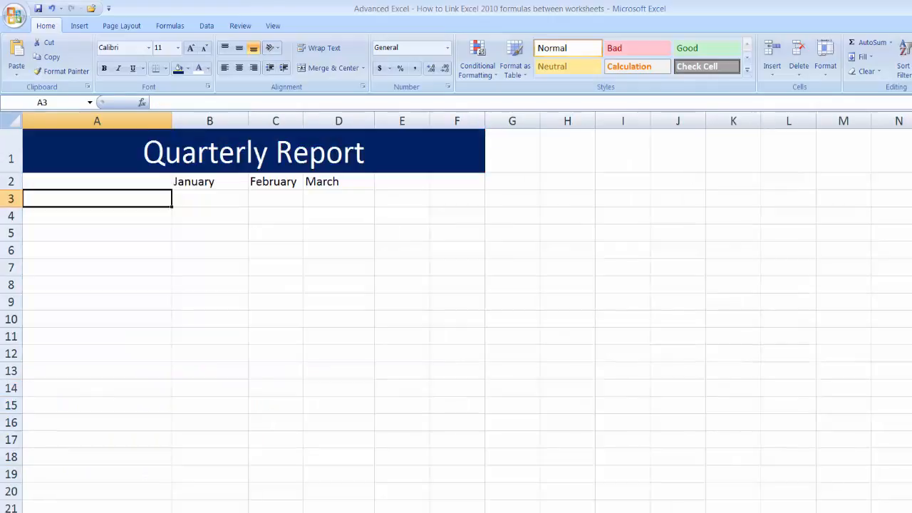
pyautogui.hotkey('ctrl', 'v')
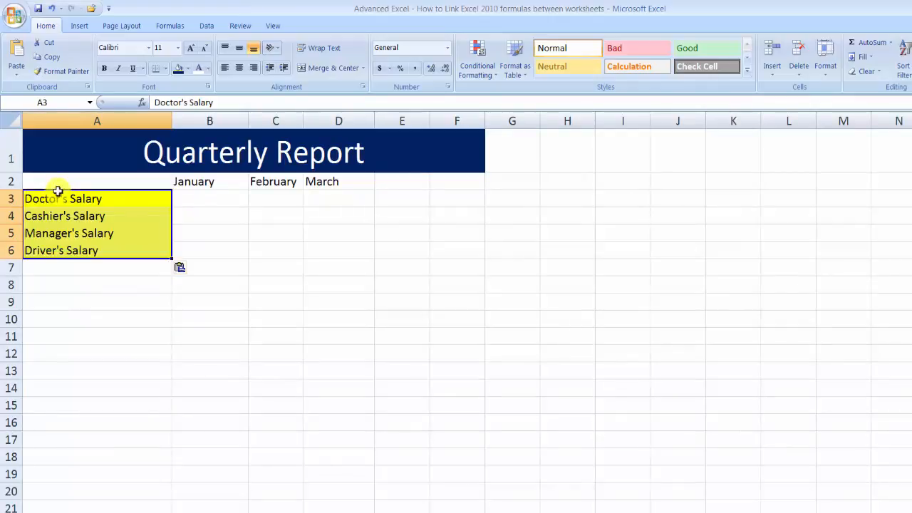
pyautogui.click(124, 318)
pyautogui.click(77, 199)
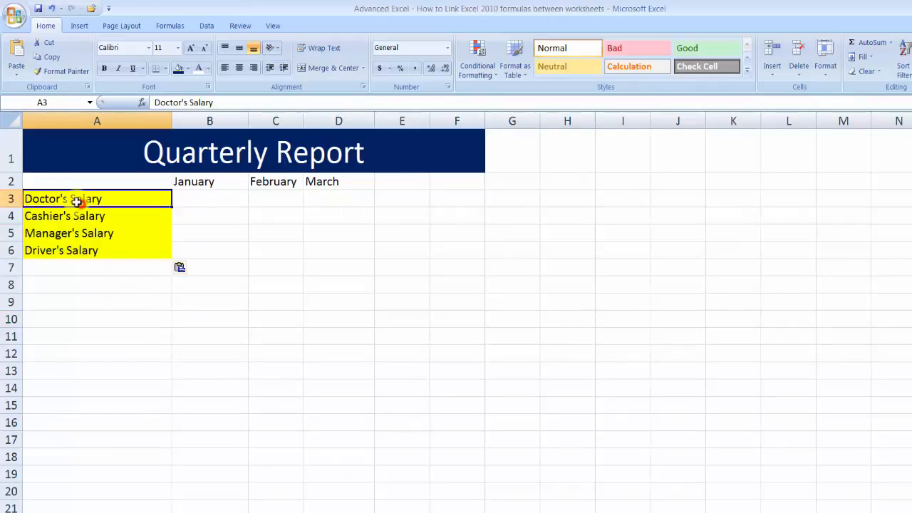
pyautogui.click(194, 198)
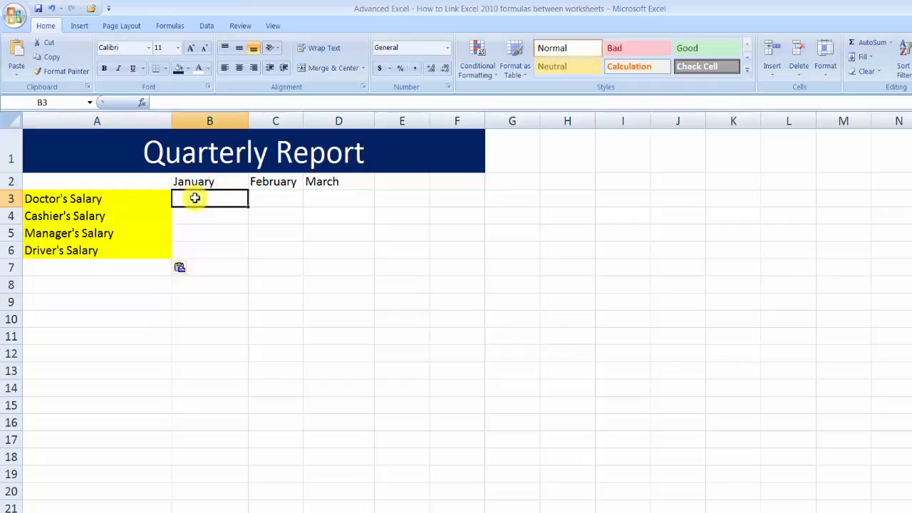
pyautogui.click(91, 202)
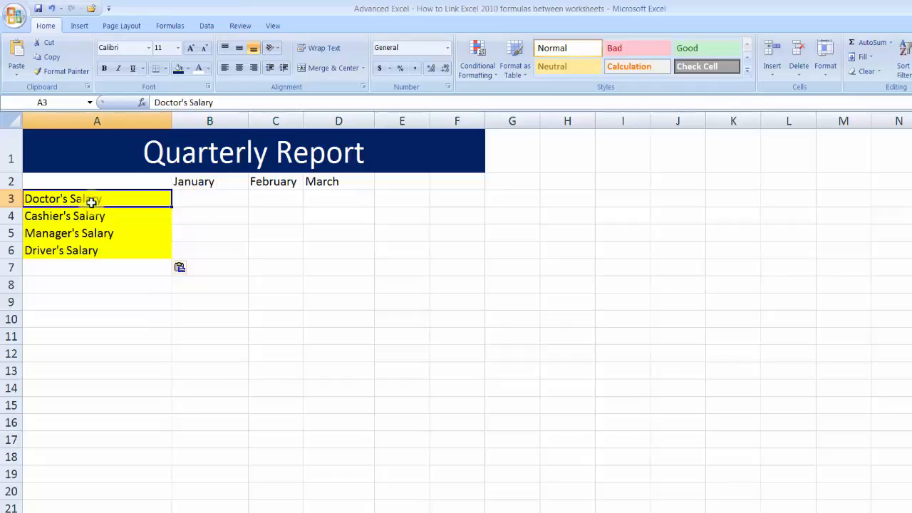
pyautogui.click(190, 195)
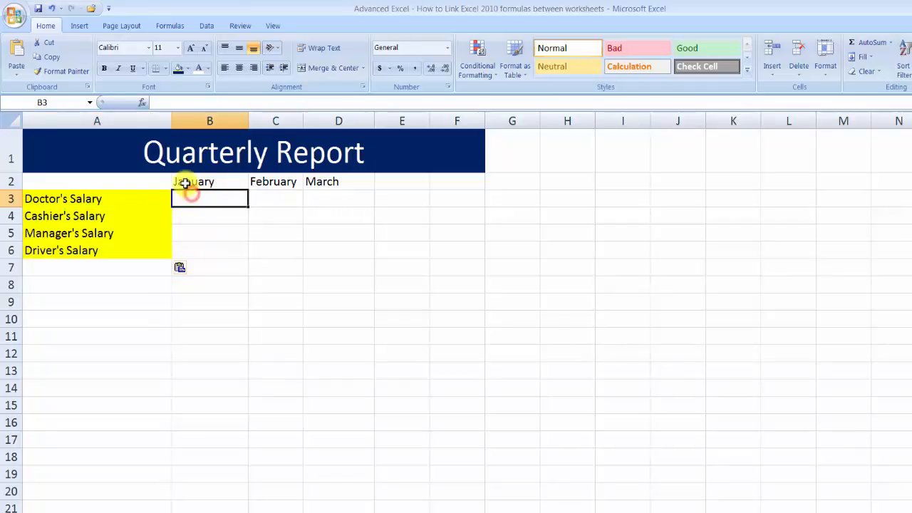
pyautogui.click(273, 196)
pyautogui.click(324, 197)
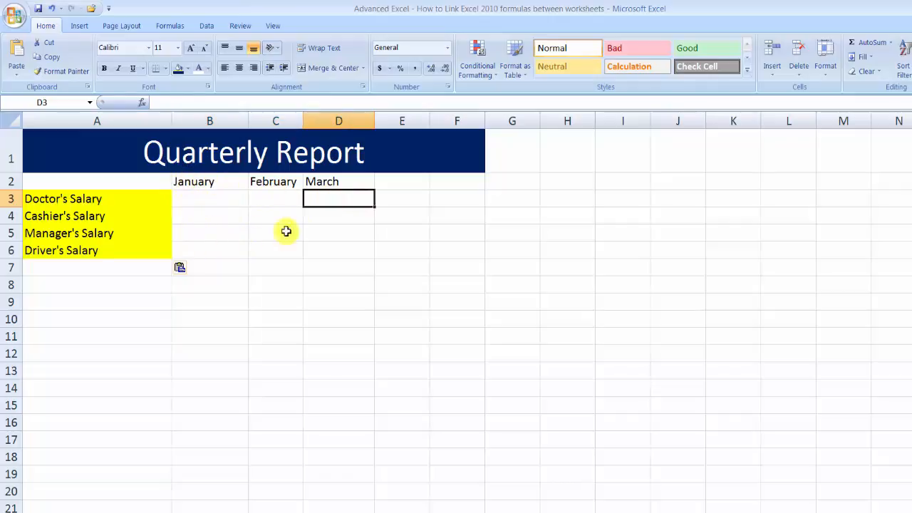
# Clear the month headings from B2:D2 and enter the single heading "Total" in cell B2.
pyautogui.moveTo(194, 181); pyautogui.dragTo(334, 182)
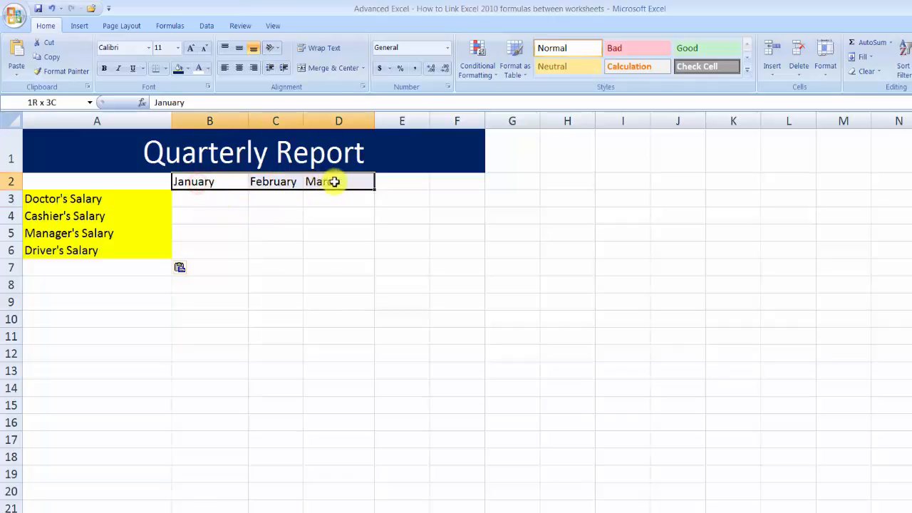
pyautogui.press('Delete')
pyautogui.click(198, 183)
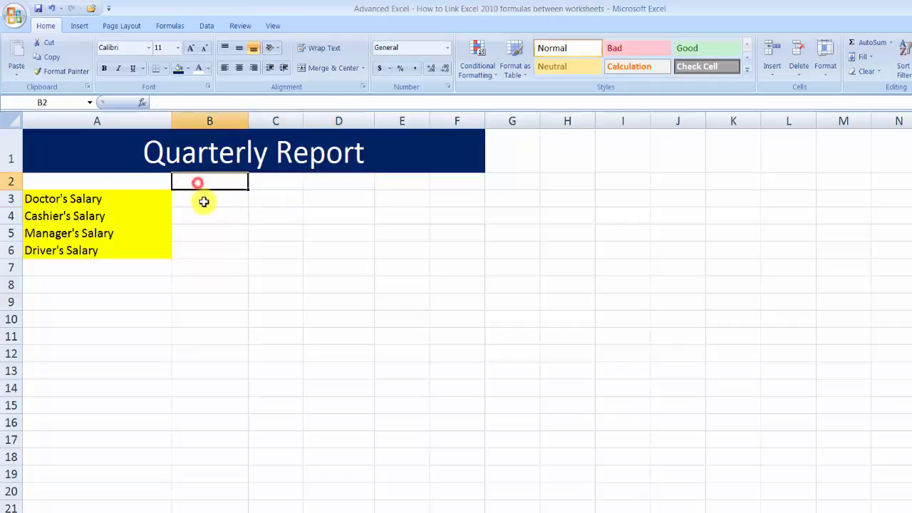
pyautogui.write('Total')
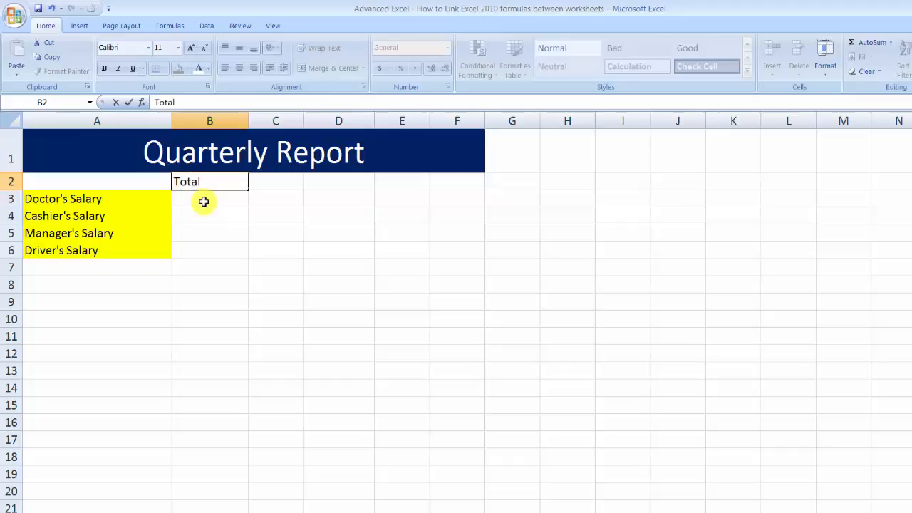
pyautogui.click(204, 201)
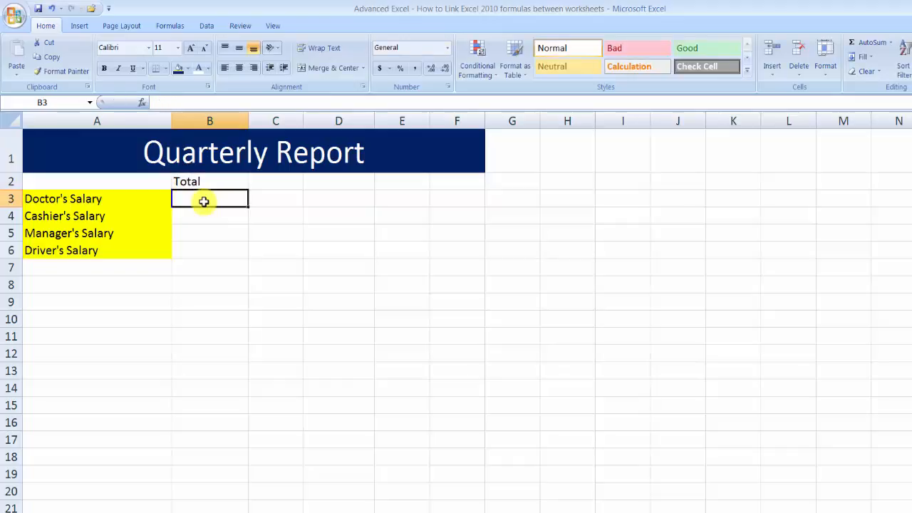
pyautogui.click(113, 201)
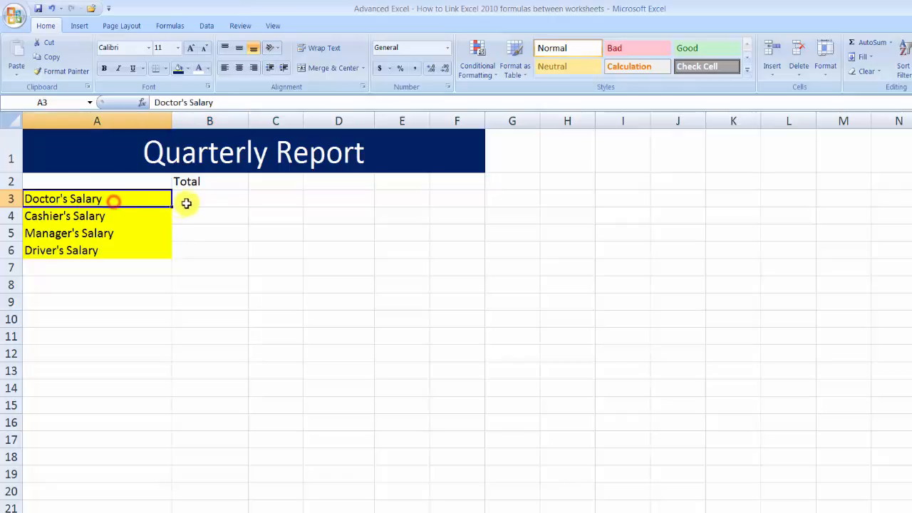
pyautogui.click(188, 202)
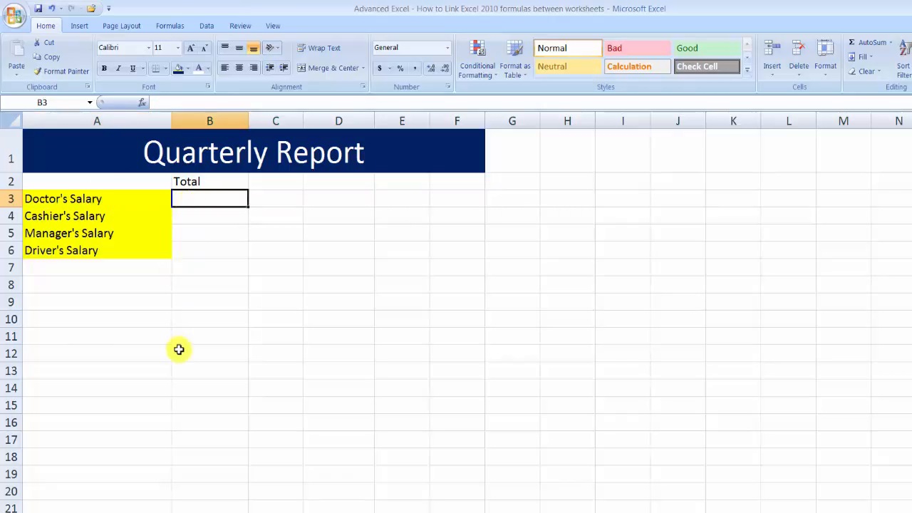
pyautogui.click(84, 200)
pyautogui.click(184, 196)
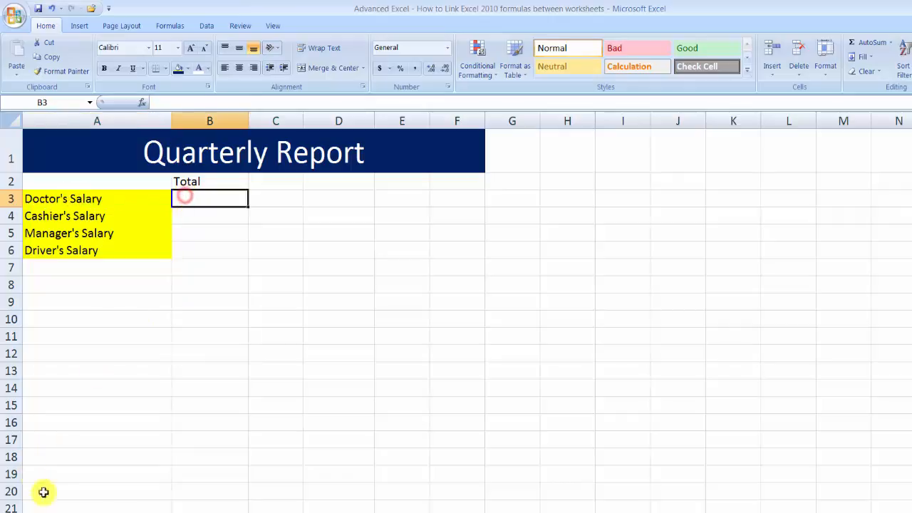
# Look through the monthly salary worksheets and inspect the overall salary total formula in D13 on the JAN worksheet.
pyautogui.click(64, 512)
pyautogui.click(96, 512)
pyautogui.click(122, 512)
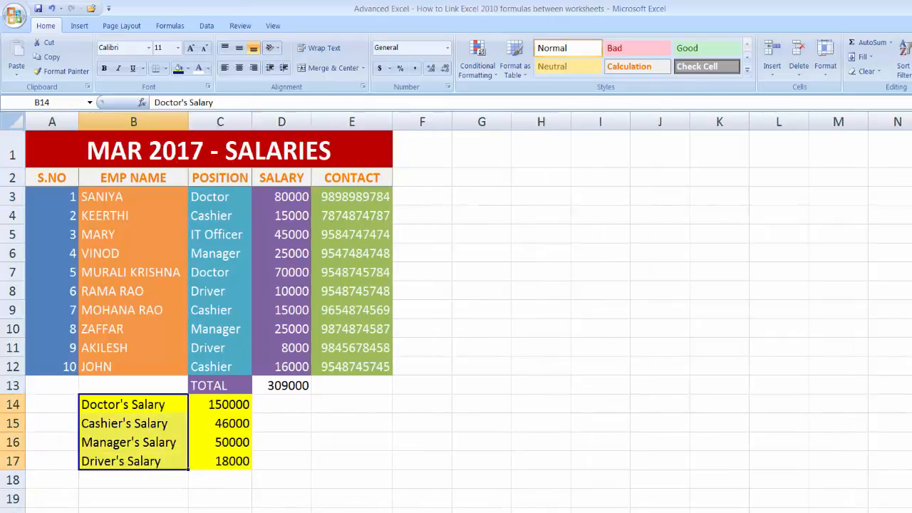
pyautogui.click(158, 512)
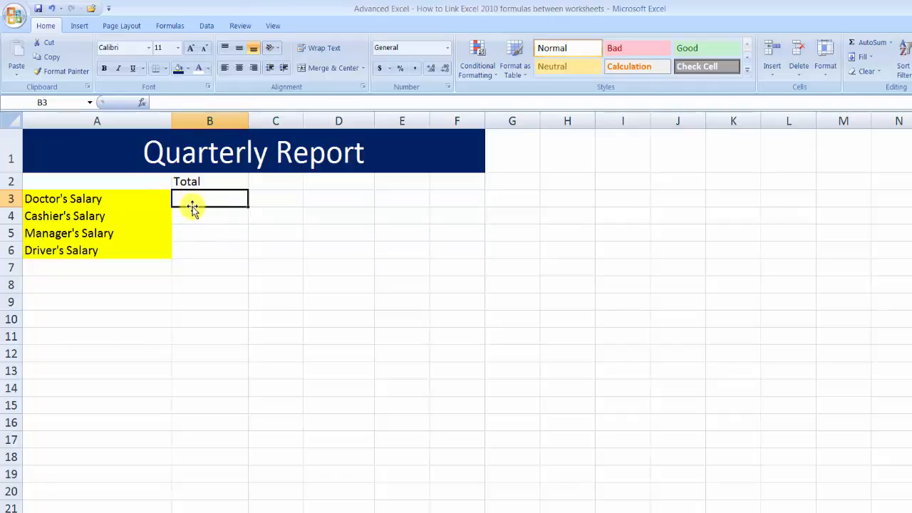
pyautogui.click(313, 201)
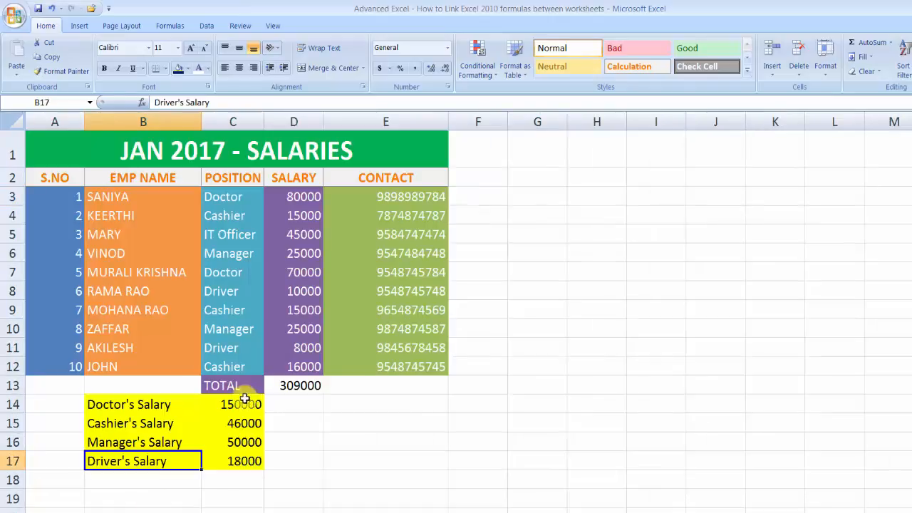
pyautogui.click(295, 389)
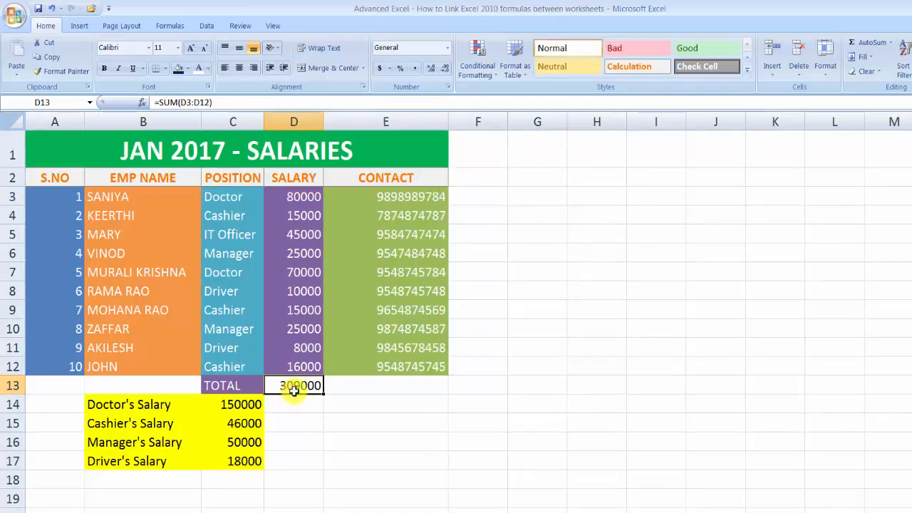
# Total the salaries in D3:D12 with a SUM formula in D13 of the JAN worksheet, and return to the Qutrly sheet.
pyautogui.moveTo(301, 198); pyautogui.dragTo(295, 375)
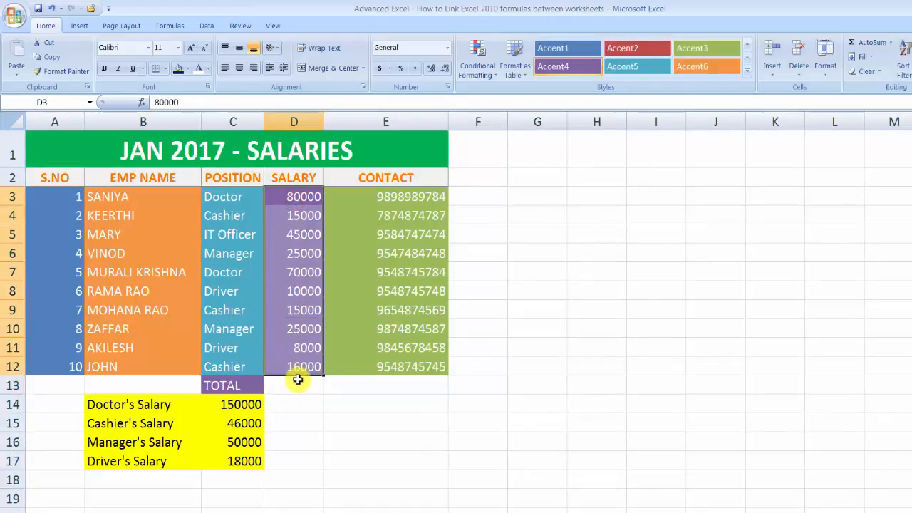
pyautogui.click(299, 382)
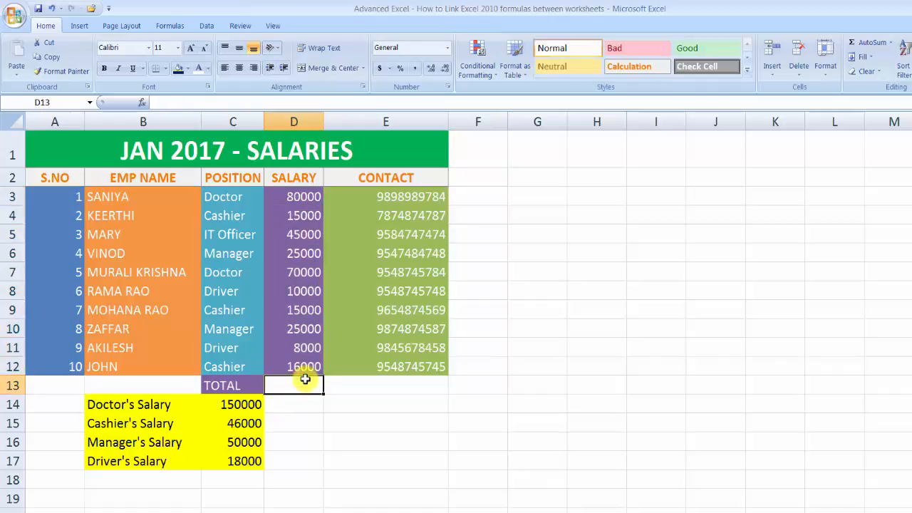
pyautogui.press('alt')
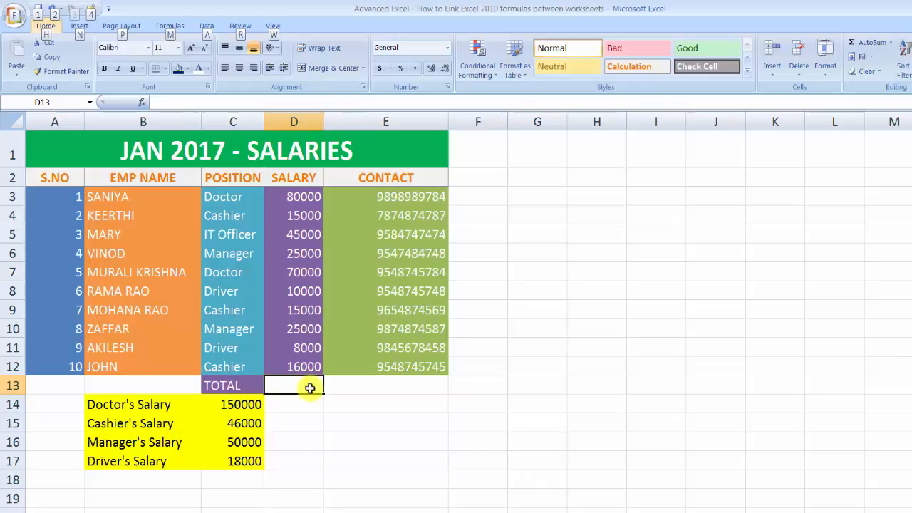
pyautogui.hotkey('alt', '=')
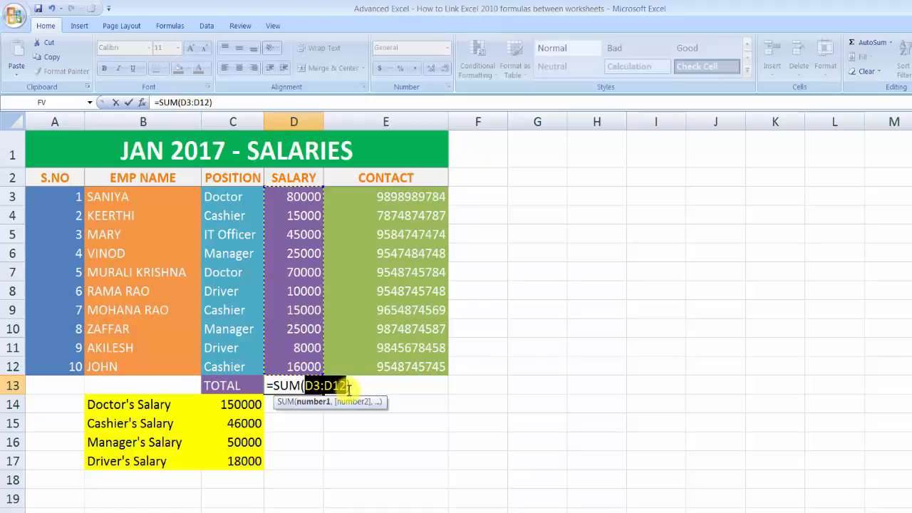
pyautogui.press('Return')
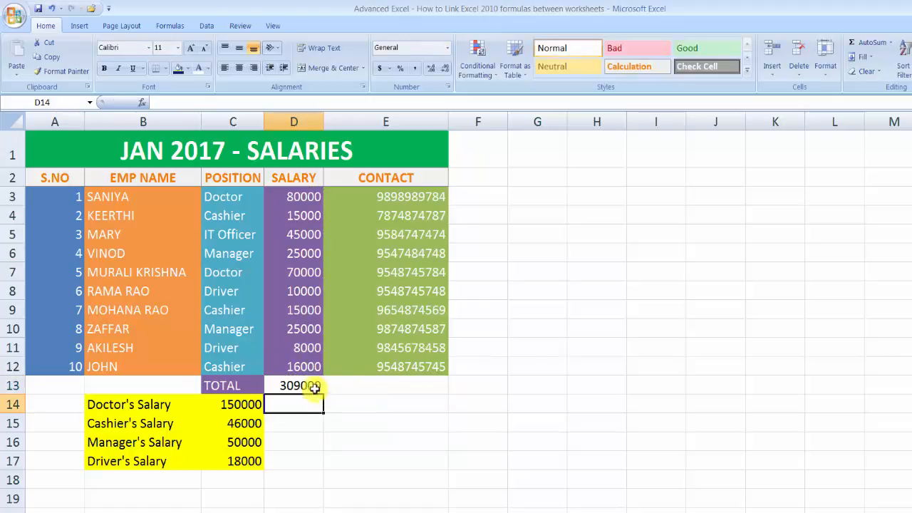
pyautogui.moveTo(292, 198); pyautogui.dragTo(298, 370)
pyautogui.click(303, 388)
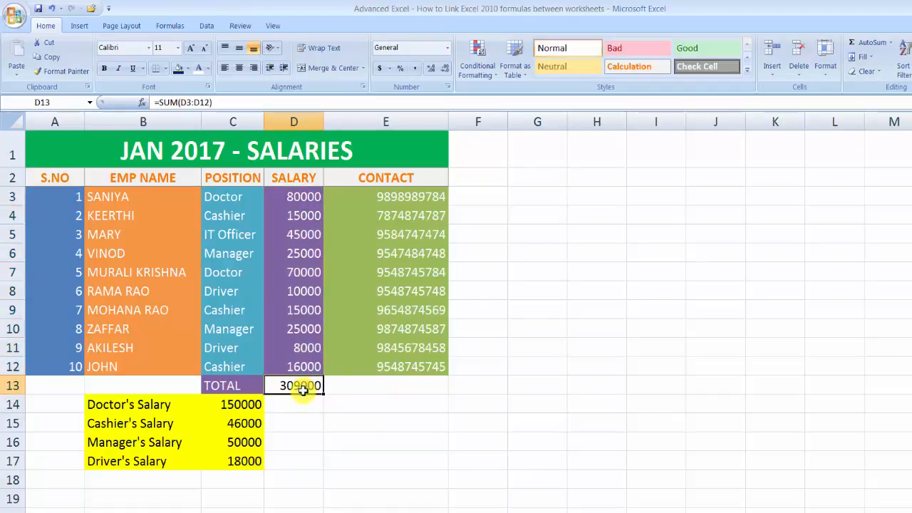
pyautogui.moveTo(296, 198); pyautogui.dragTo(288, 366)
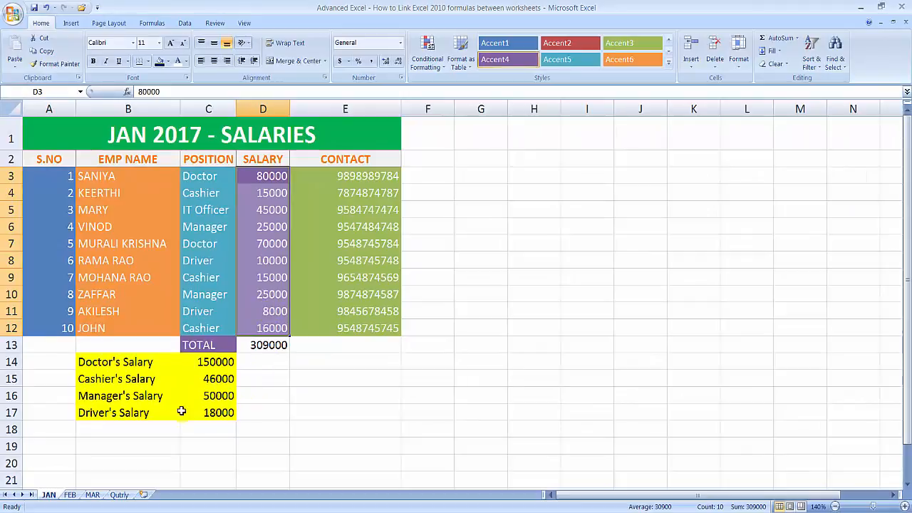
pyautogui.click(120, 494)
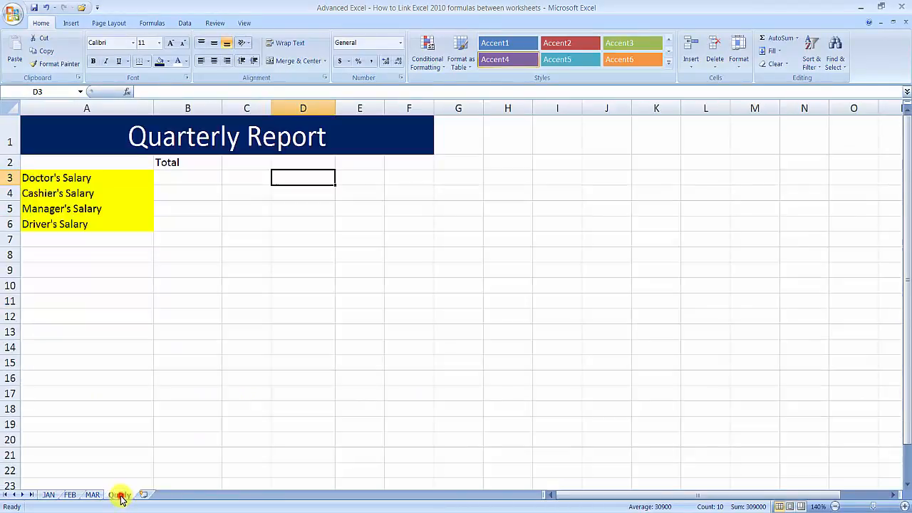
pyautogui.click(173, 181)
pyautogui.write('=su')
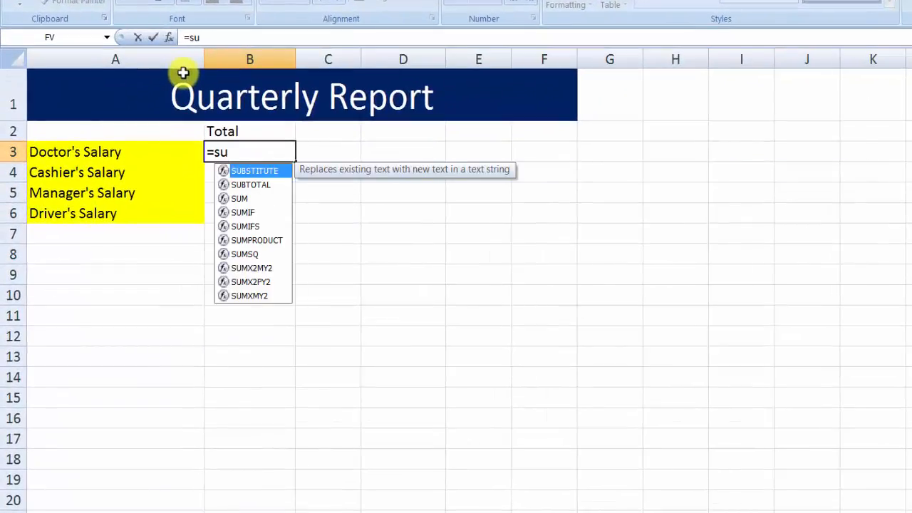
pyautogui.press('Escape')
pyautogui.press('Escape')
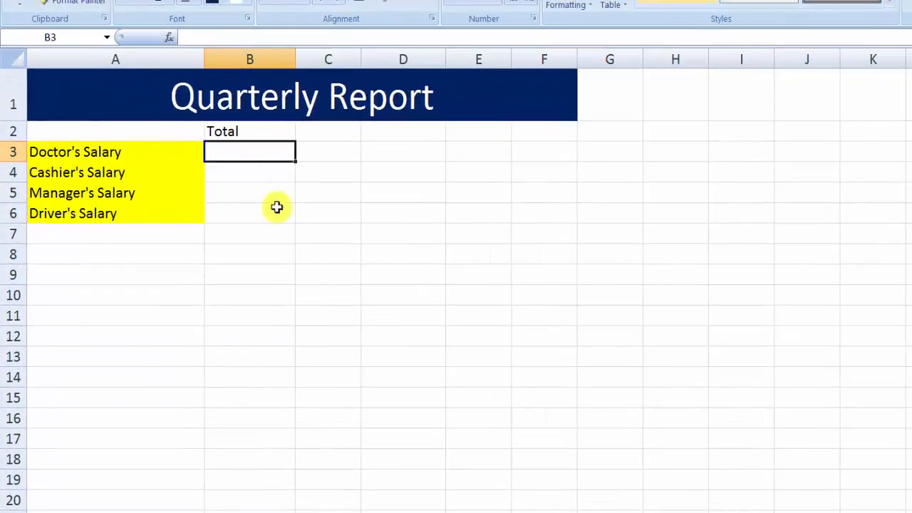
# Start a SUM formula for the Doctor's Salary total in B3, with C14 of the JAN worksheet as its first argument.
pyautogui.click(125, 153)
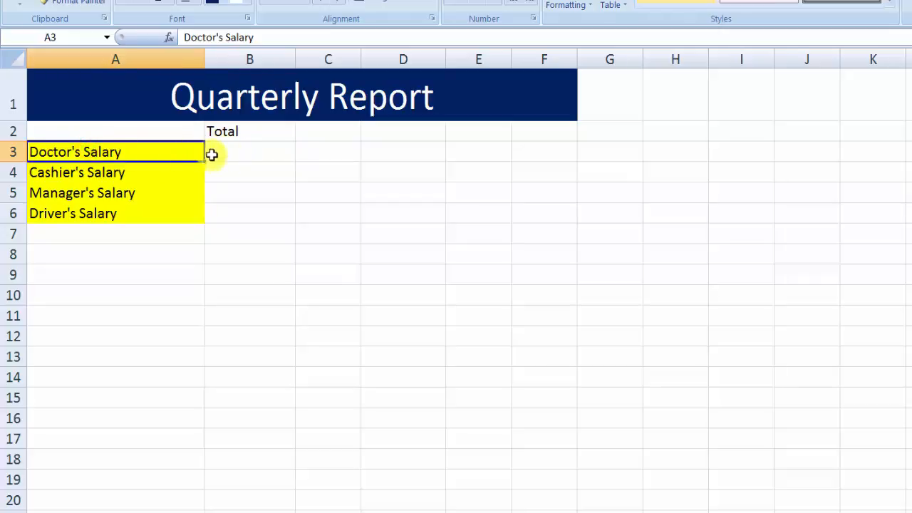
pyautogui.click(243, 148)
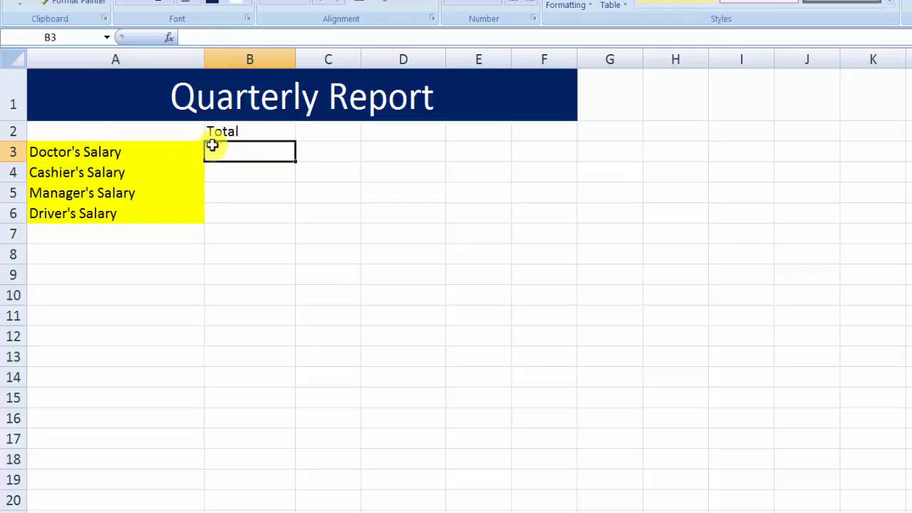
pyautogui.click(184, 37)
pyautogui.write('=')
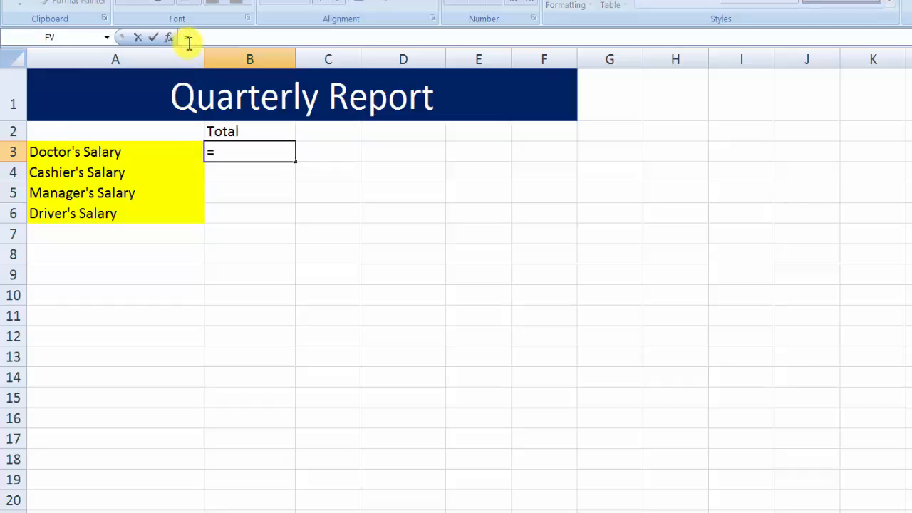
pyautogui.write('sum')
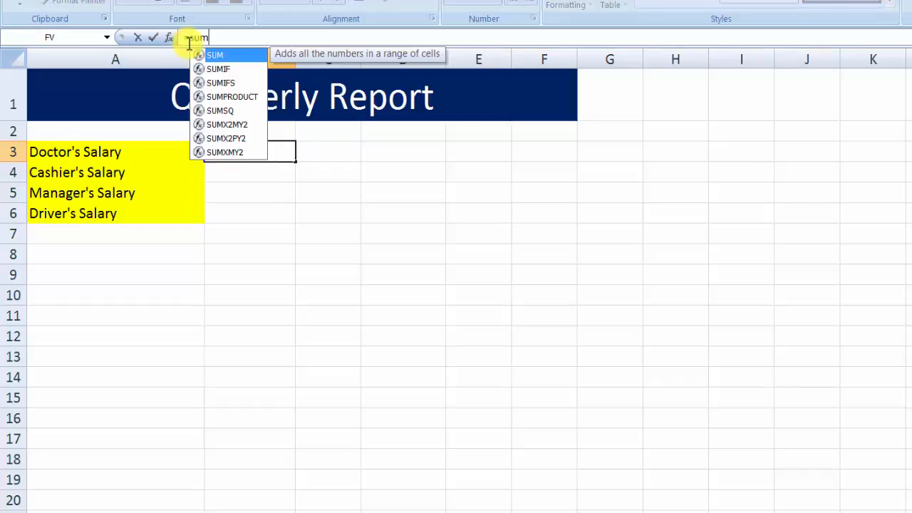
pyautogui.press('BackSpace')
pyautogui.press('BackSpace')
pyautogui.press('BackSpace')
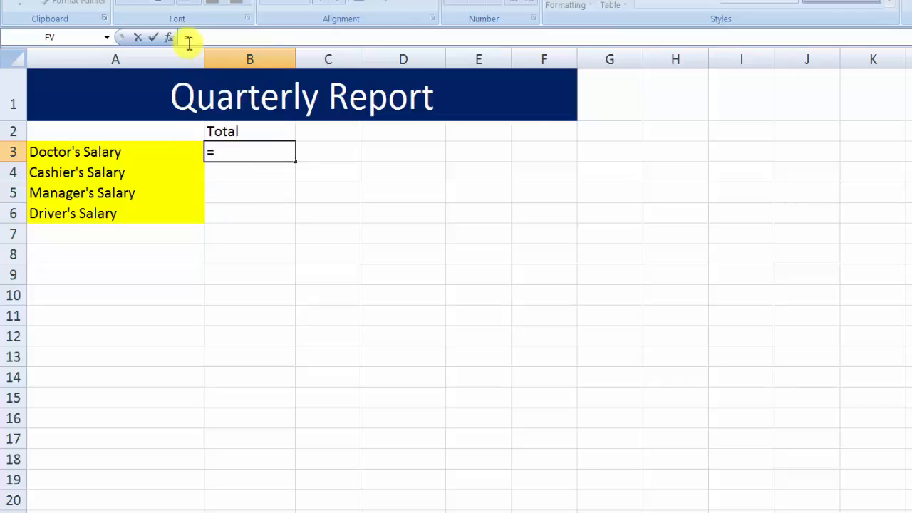
pyautogui.write('SUM')
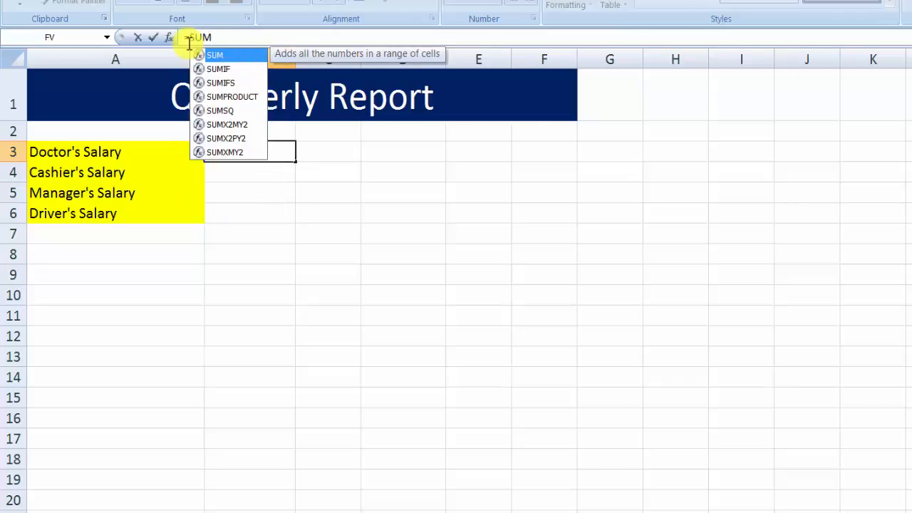
pyautogui.write('(')
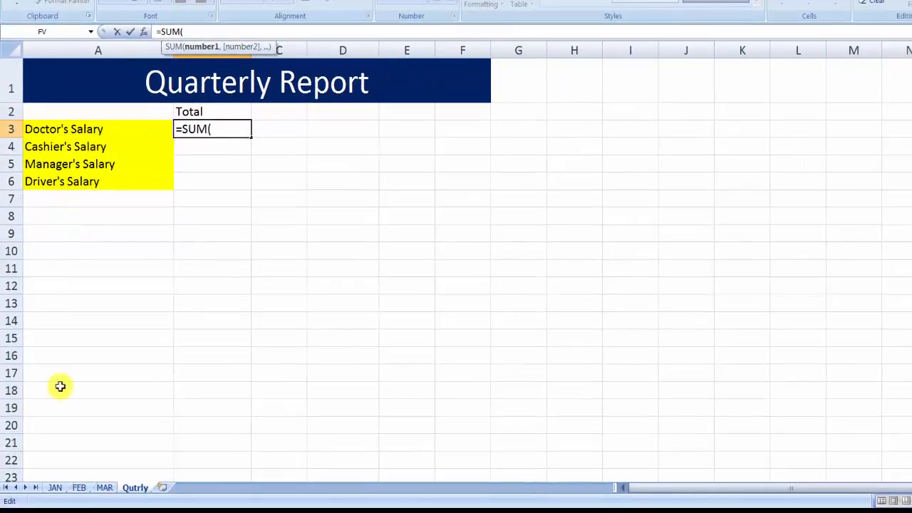
pyautogui.click(55, 488)
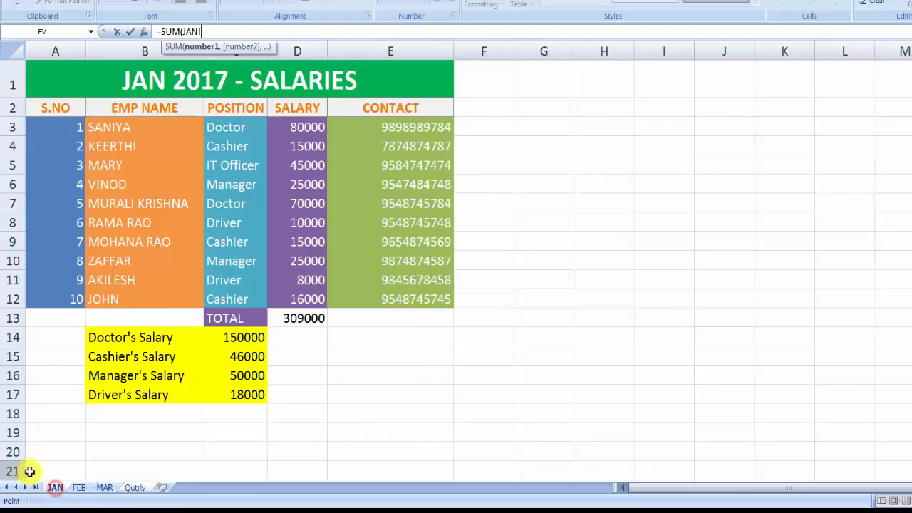
pyautogui.click(236, 338)
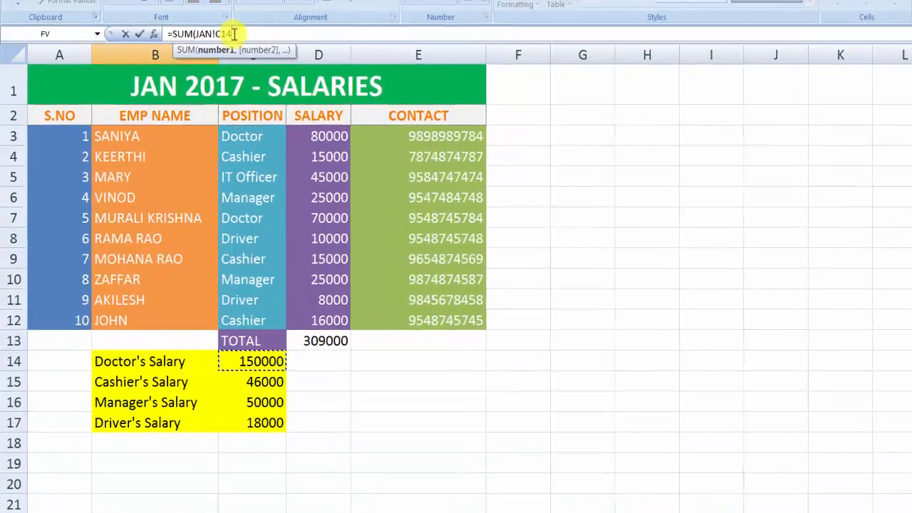
# Add FEB!C14 and MAR!C14 to the Doctor's Salary formula and complete it as =SUM(JAN!C14,FEB!C14,MAR!C14).
pyautogui.write(',')
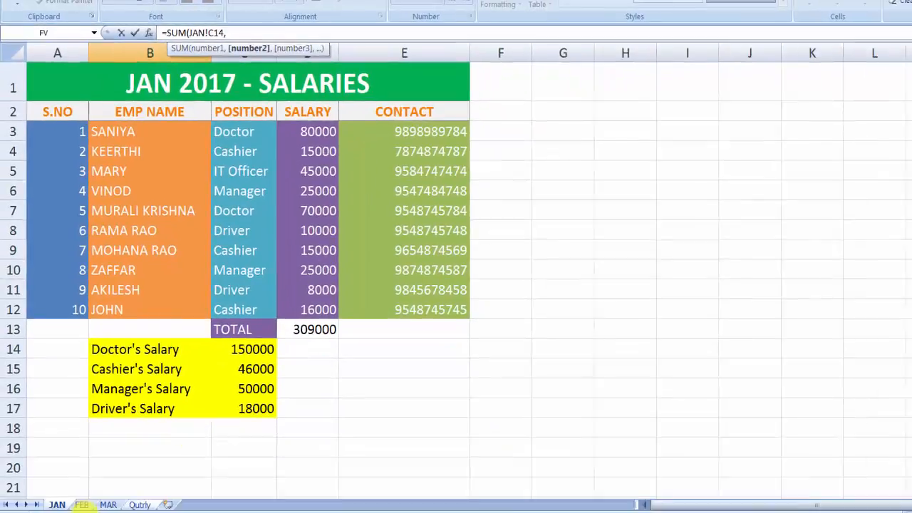
pyautogui.click(81, 505)
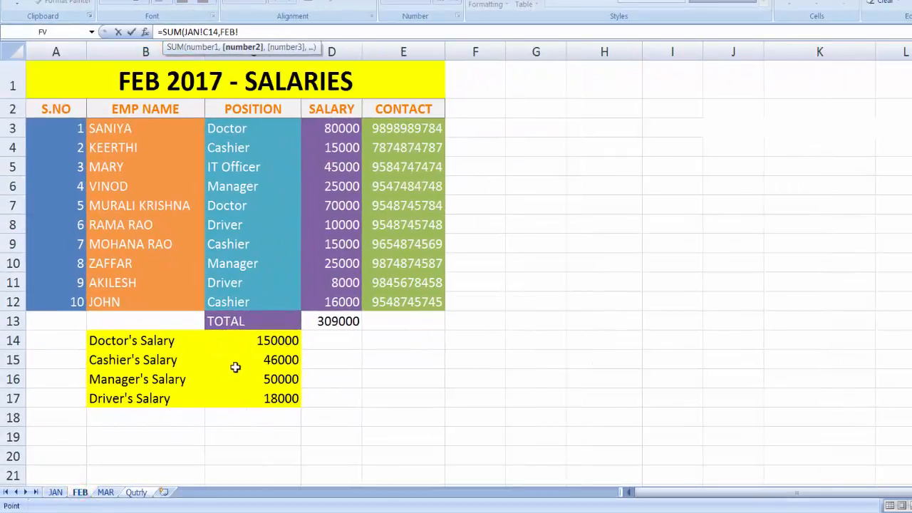
pyautogui.click(262, 340)
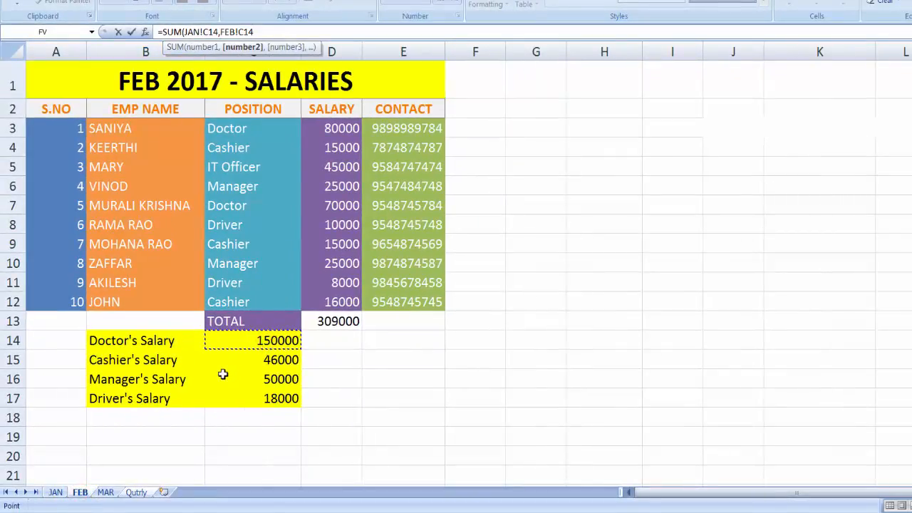
pyautogui.write(',')
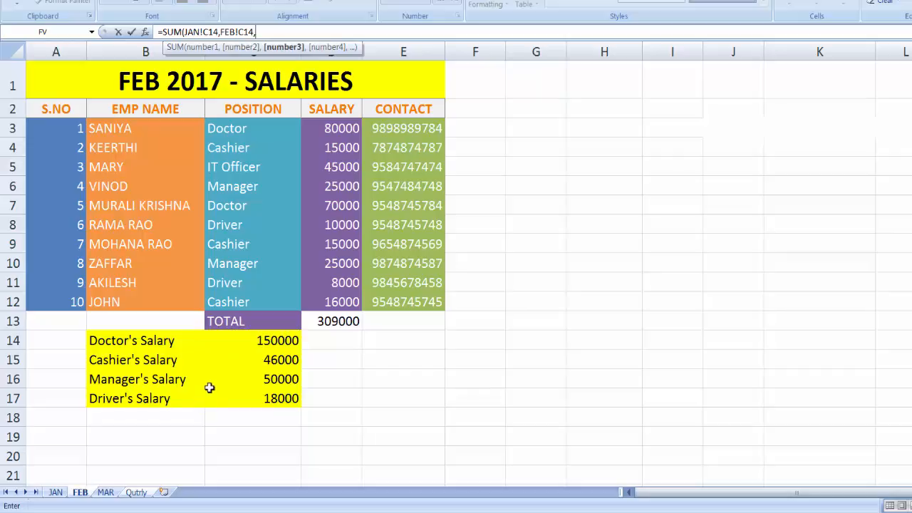
pyautogui.click(106, 491)
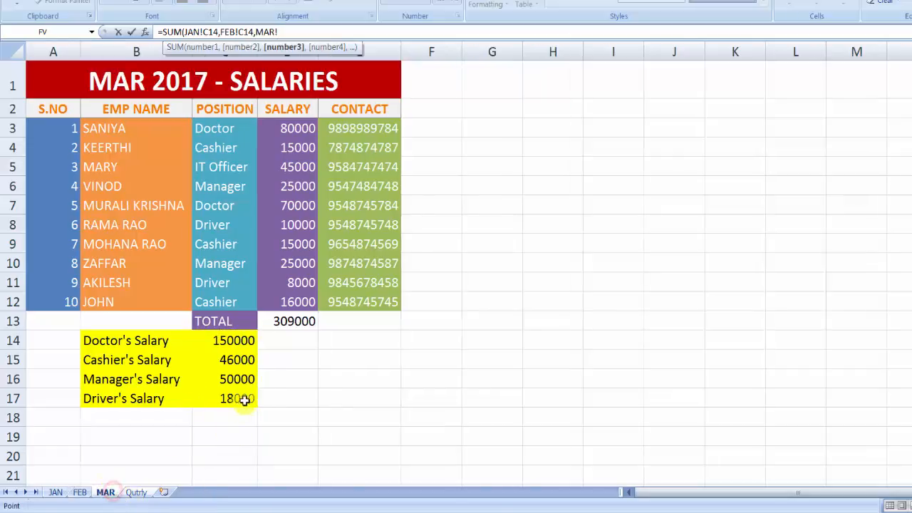
pyautogui.click(225, 342)
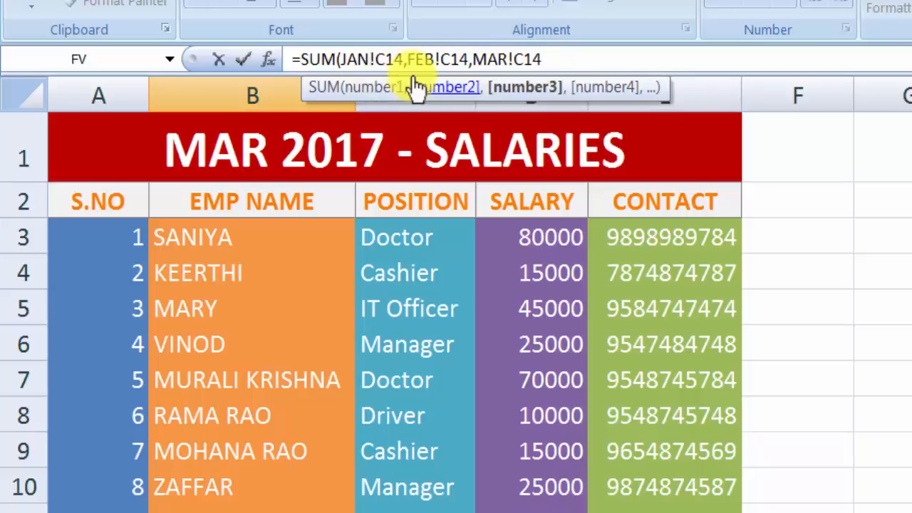
pyautogui.write(')')
pyautogui.press('Return')
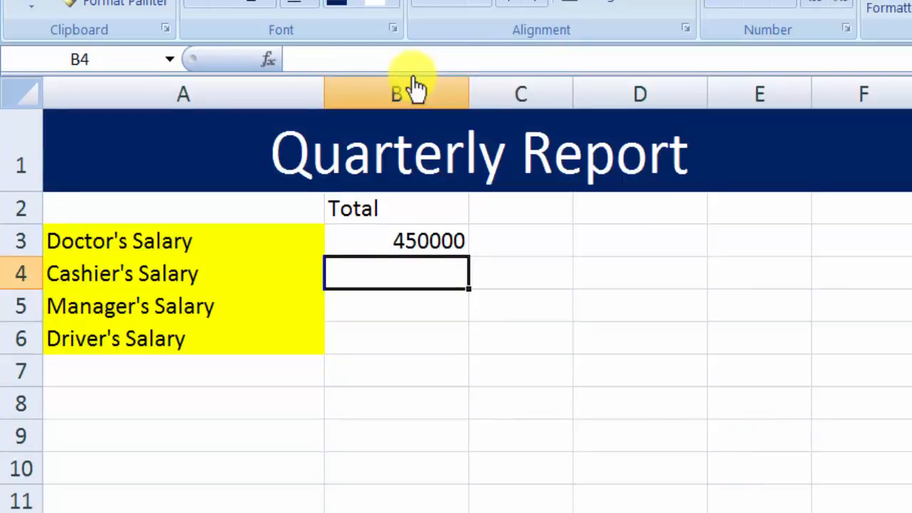
# Check the formula in B3 against the Doctor's Salary amounts in C14 of the monthly worksheets.
pyautogui.click(378, 244)
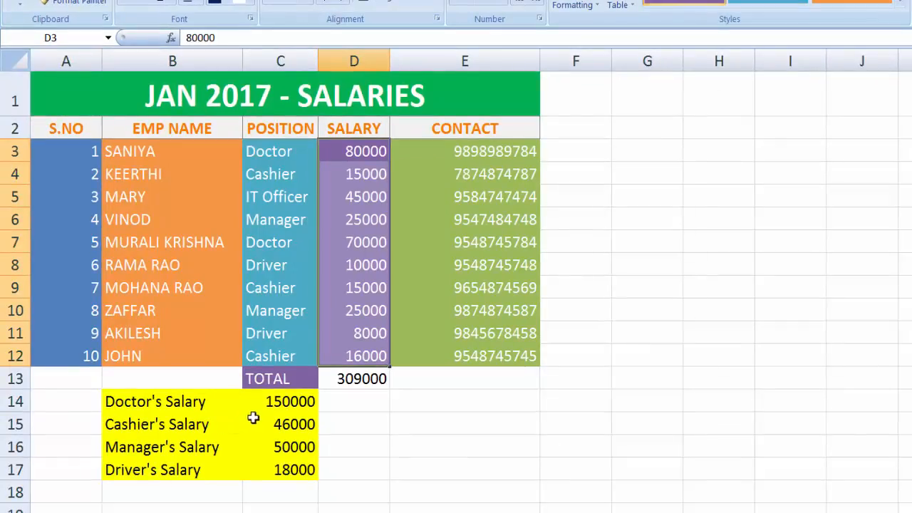
pyautogui.click(255, 403)
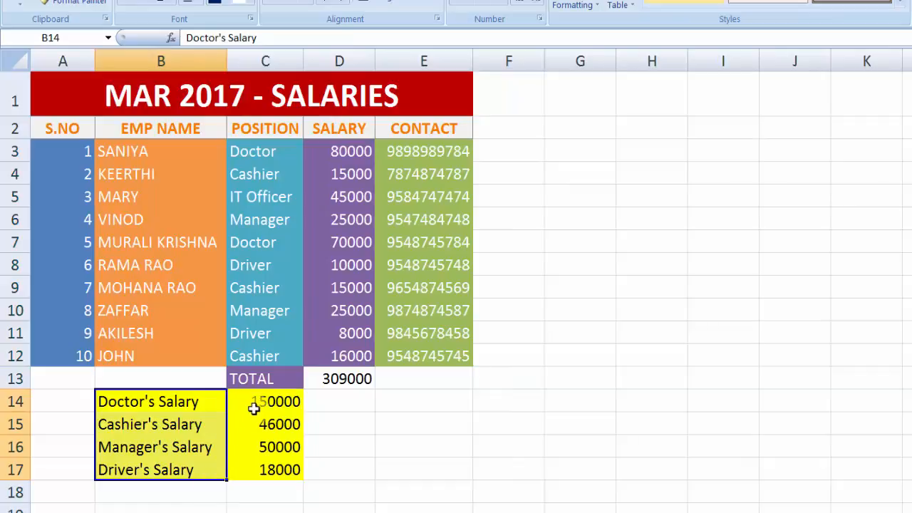
pyautogui.click(253, 406)
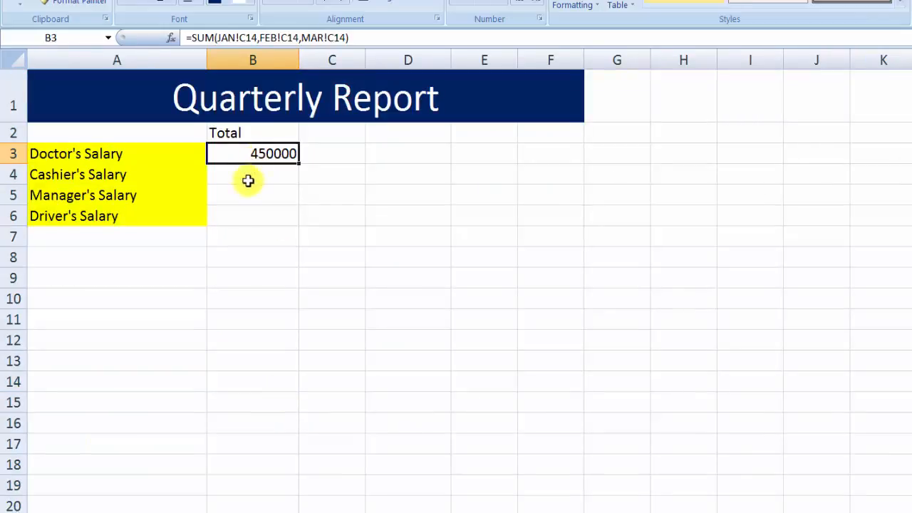
# Start a SUM formula for the Cashier's Salary total in B4, with C15 of the JAN worksheet as its first argument.
pyautogui.click(241, 171)
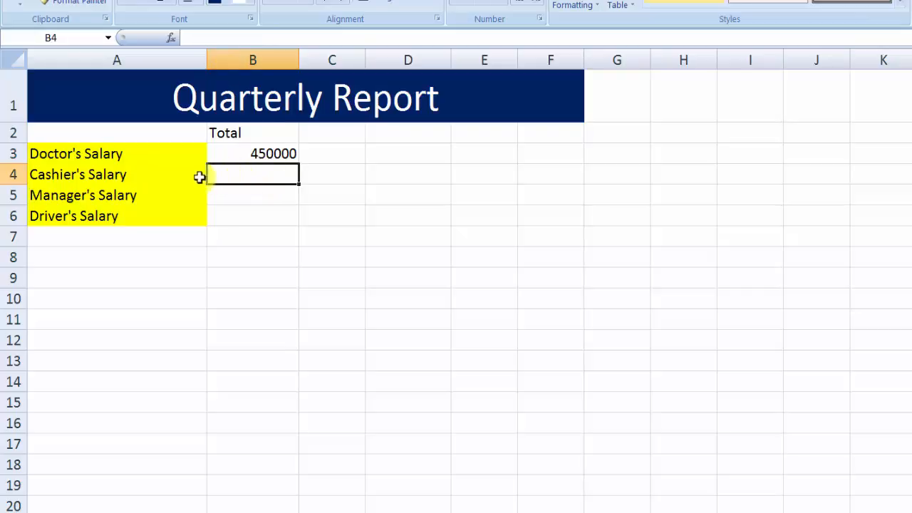
pyautogui.click(191, 43)
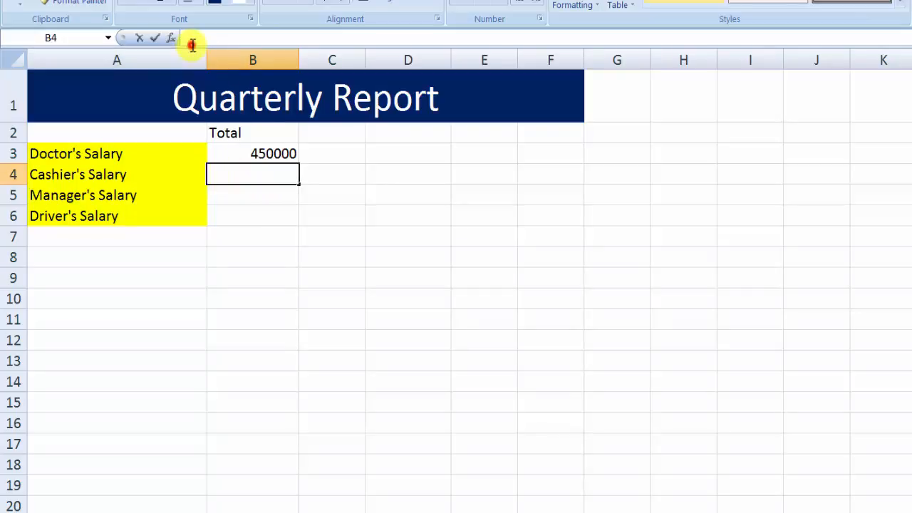
pyautogui.write('=')
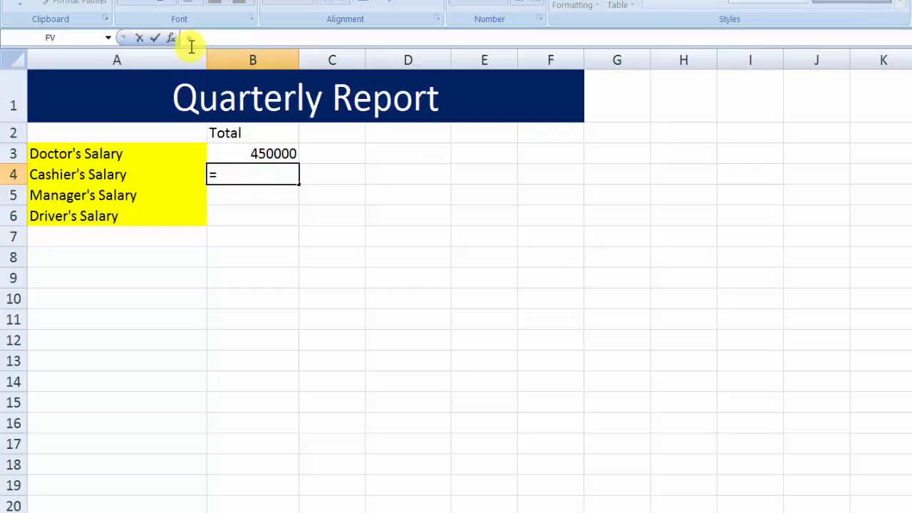
pyautogui.write('SUM(')
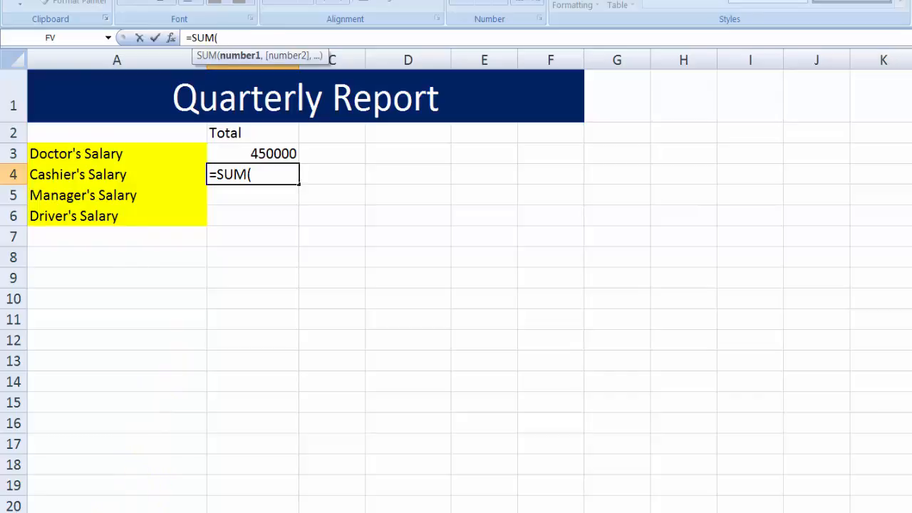
pyautogui.click(136, 512)
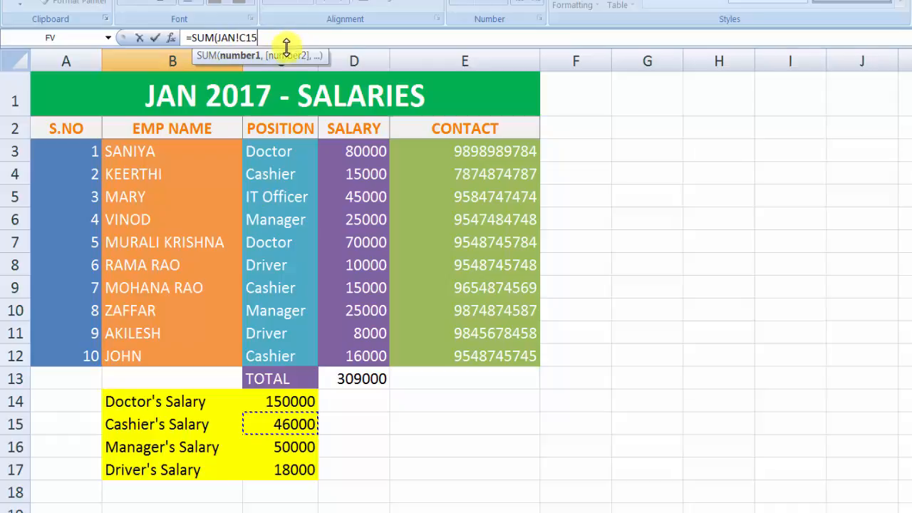
# Add FEB!C15 and MAR!C15 to the Cashier's Salary formula and complete it as =SUM(JAN!C15,FEB!C15,MAR!C15).
pyautogui.write(',')
pyautogui.hotkey('ctrl', 'pagedown')
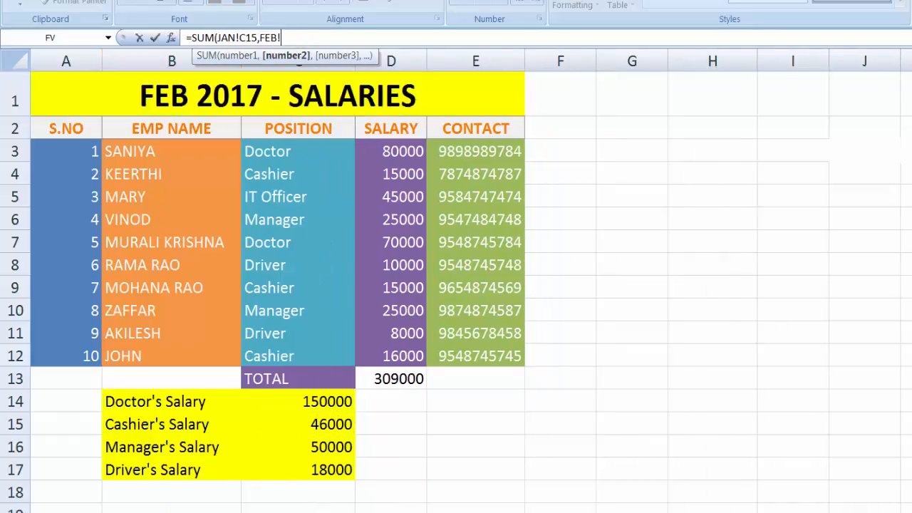
pyautogui.click(334, 426)
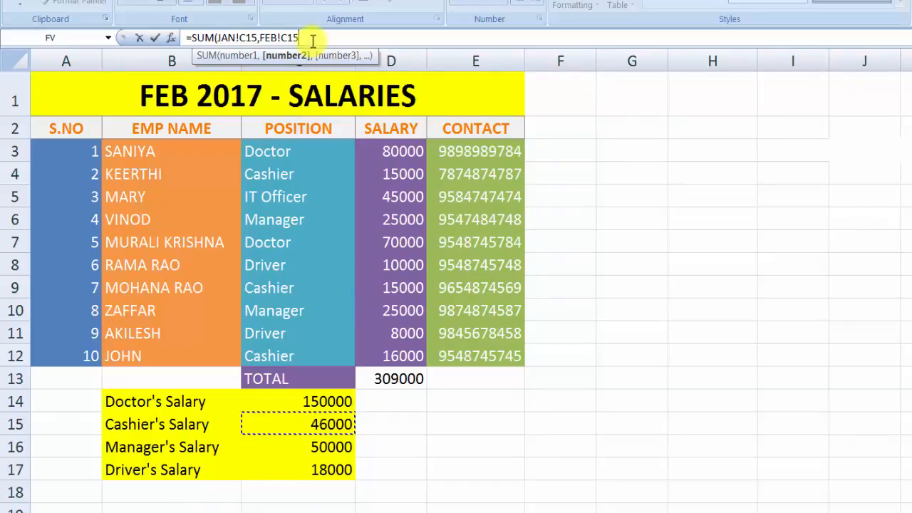
pyautogui.write(',')
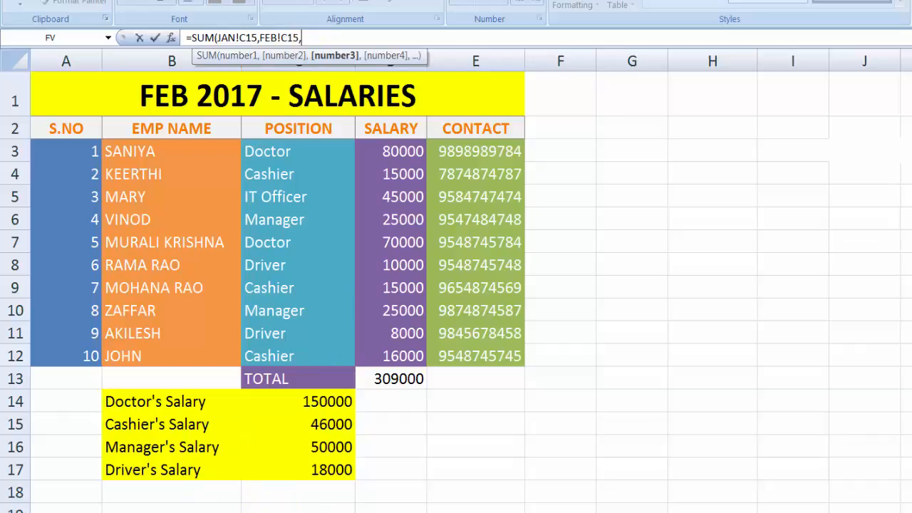
pyautogui.click(275, 512)
pyautogui.click(276, 433)
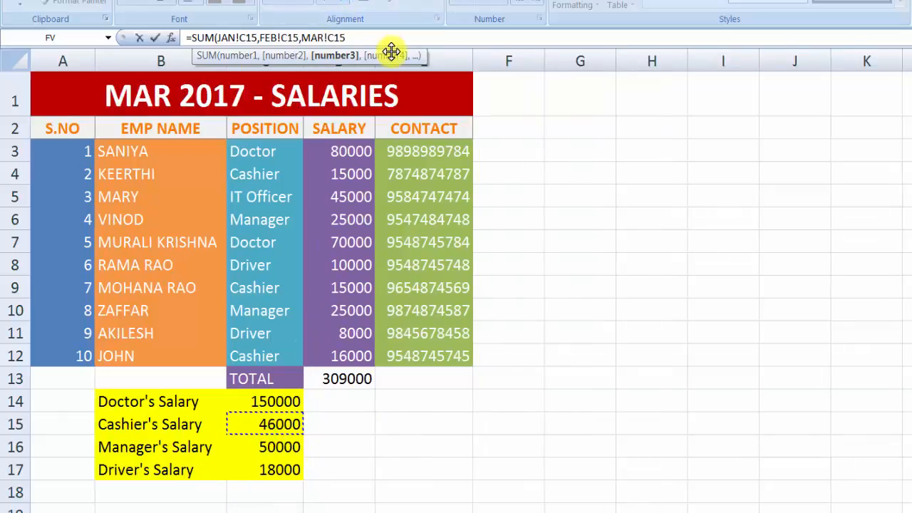
pyautogui.write(')')
pyautogui.press('Return')
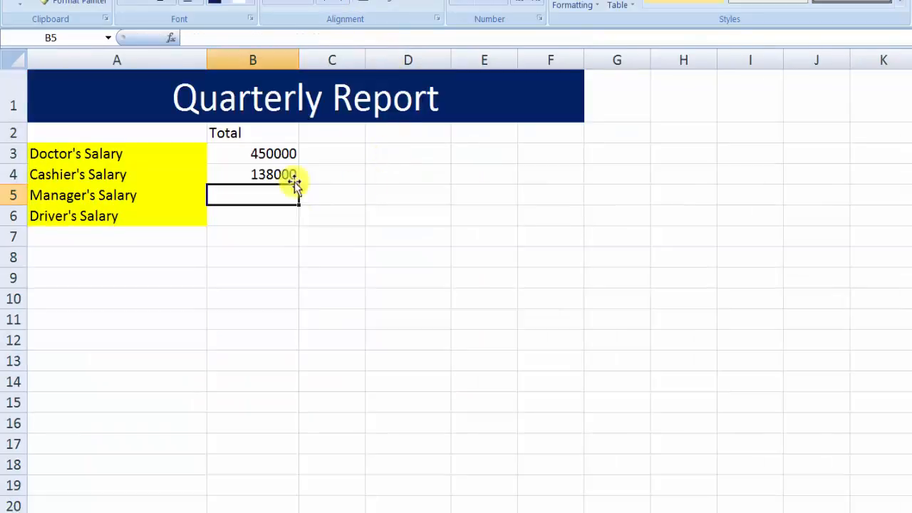
pyautogui.click(270, 177)
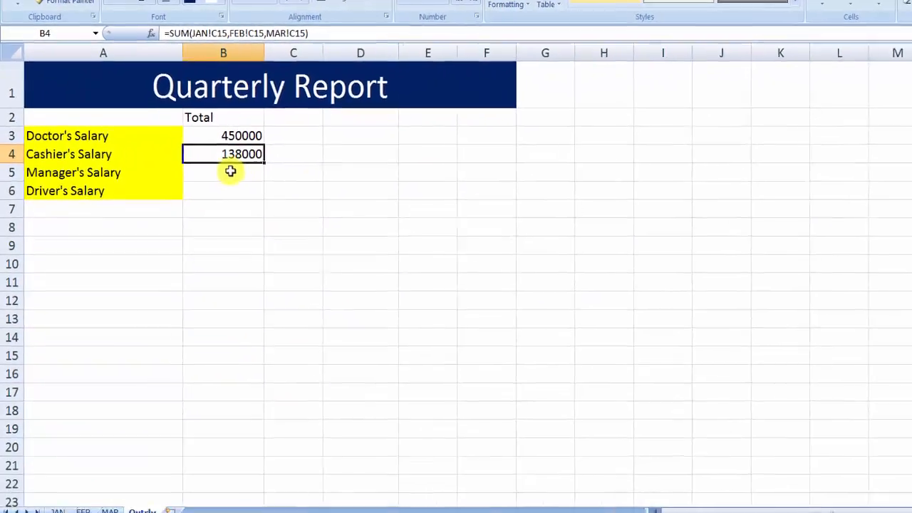
# Start a SUM formula for the Manager's Salary total in B5, with C16 of the JAN worksheet as its first argument.
pyautogui.click(245, 197)
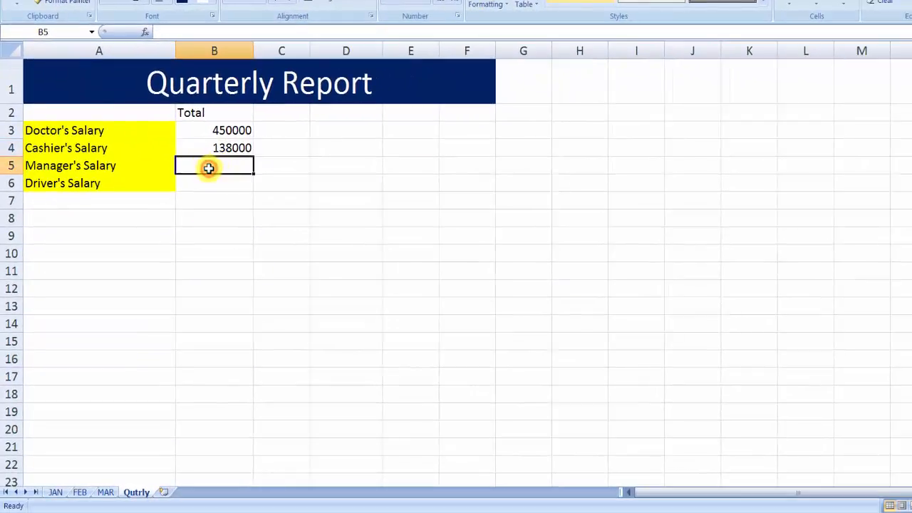
pyautogui.write('=')
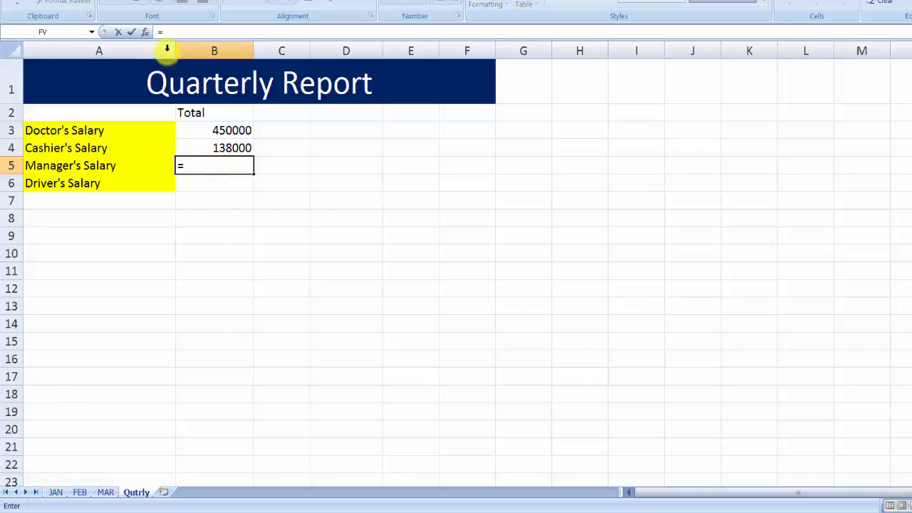
pyautogui.press('Escape')
pyautogui.click(171, 31)
pyautogui.write('=SUM')
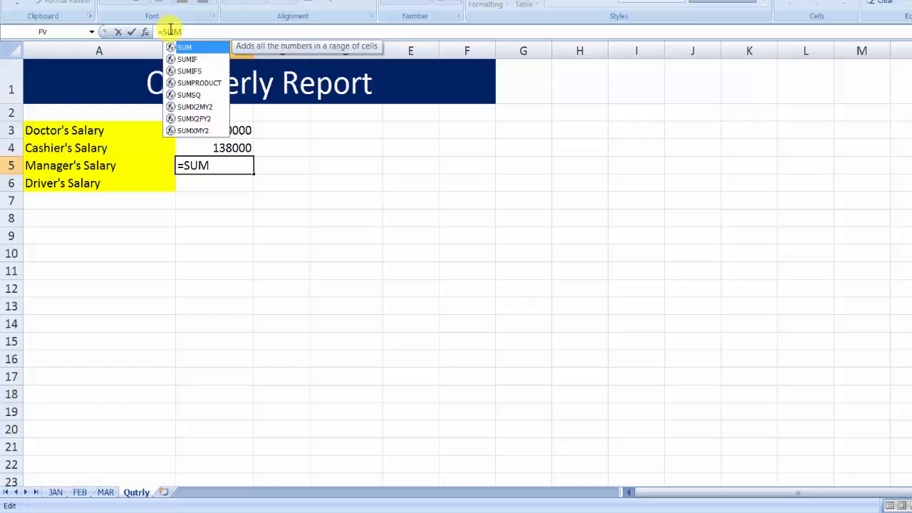
pyautogui.write('(')
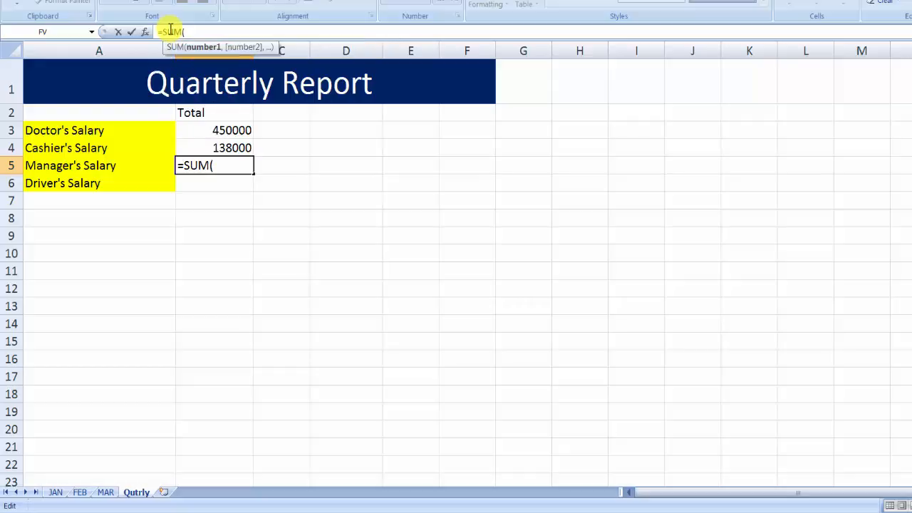
pyautogui.click(55, 491)
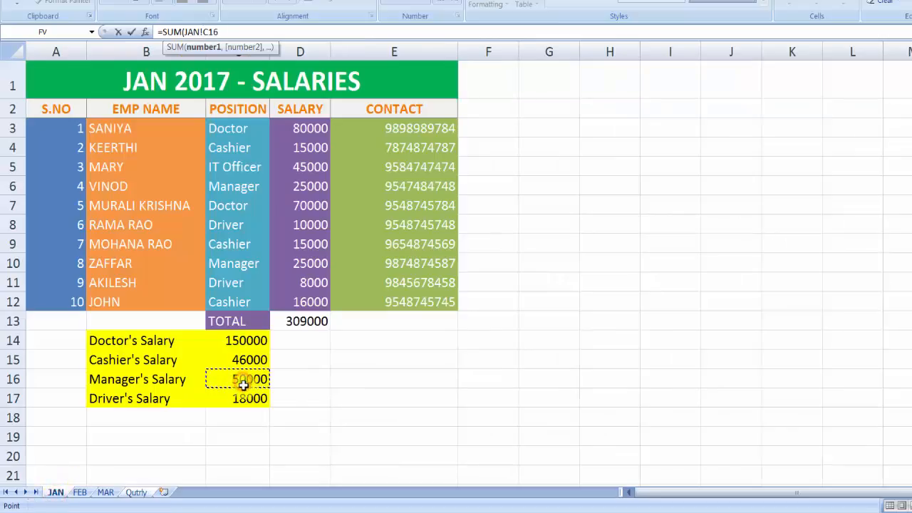
# Add FEB!C16 and MAR!C16 to the Manager's Salary formula and complete it as =SUM(JAN!C16,FEB!C16,MAR!C16).
pyautogui.write(',')
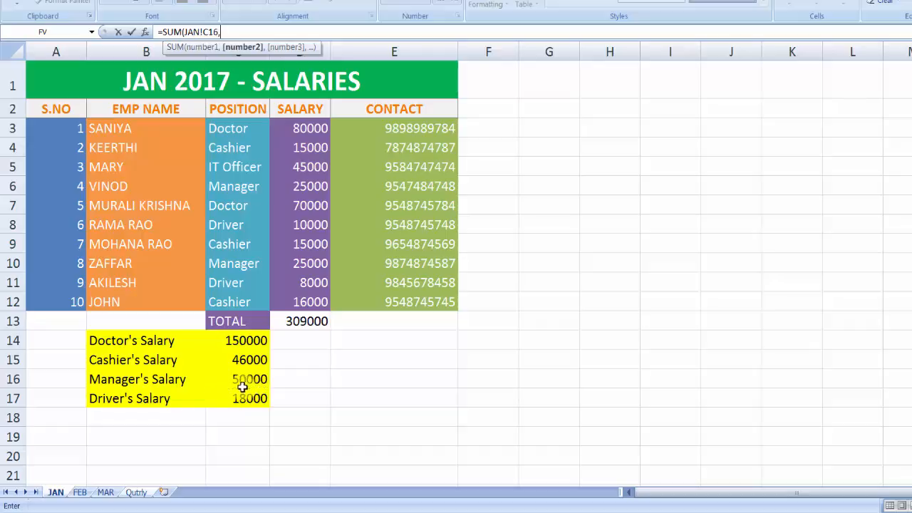
pyautogui.click(80, 492)
pyautogui.click(277, 379)
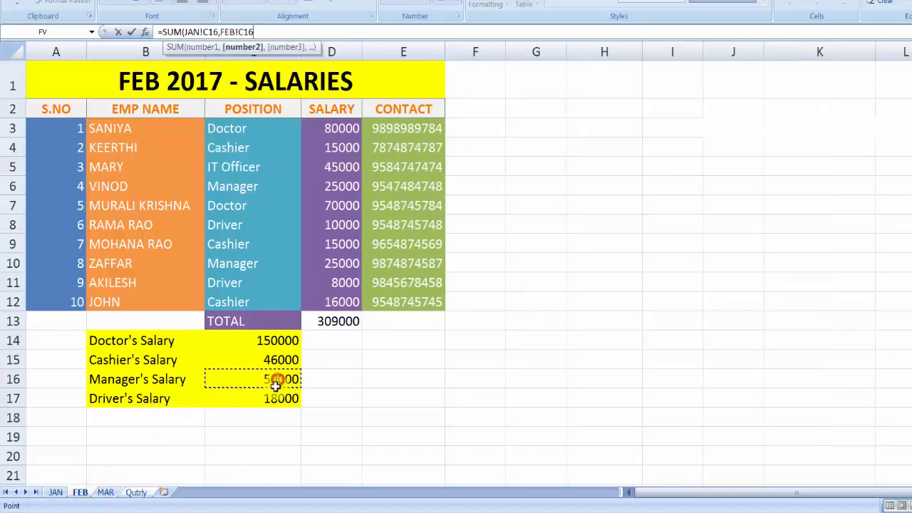
pyautogui.write(',')
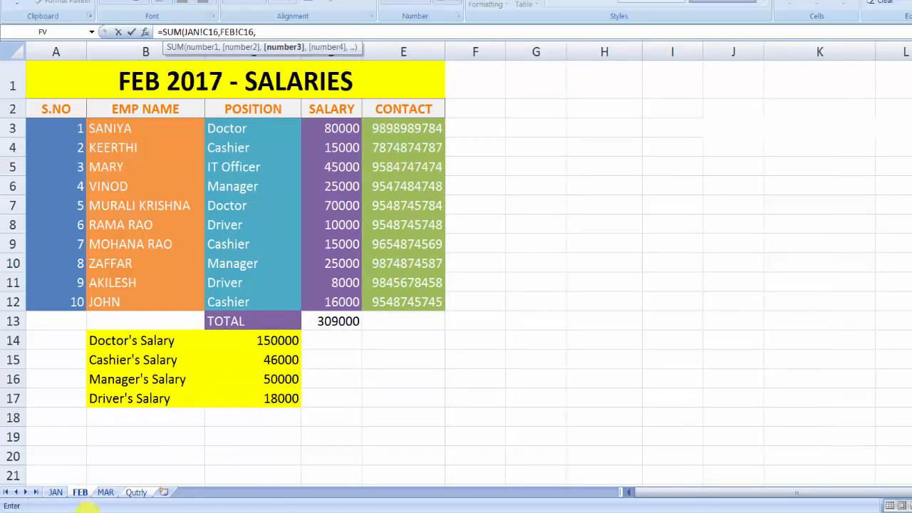
pyautogui.click(105, 492)
pyautogui.click(233, 379)
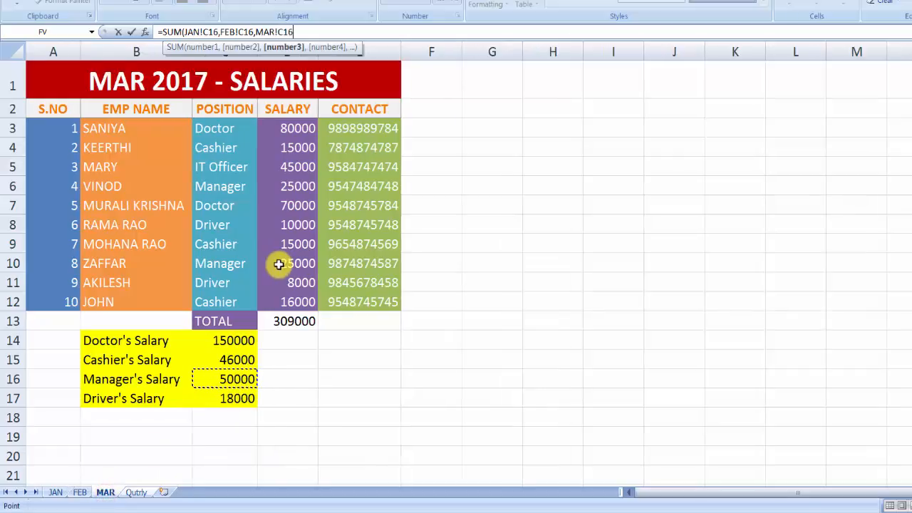
pyautogui.press('Return')
# Start a SUM formula for the Driver's Salary total in B6, with C17 of the JAN worksheet as its first argument.
pyautogui.write("'")
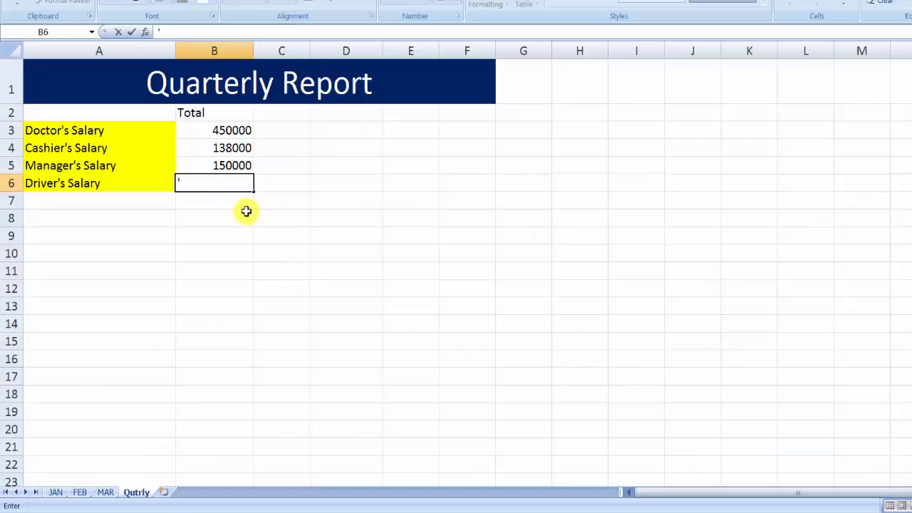
pyautogui.press('BackSpace')
pyautogui.click(216, 186)
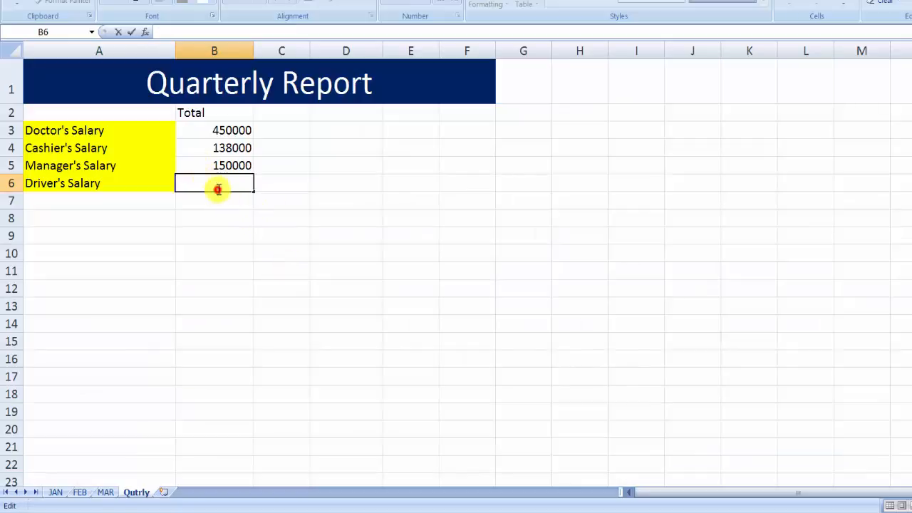
pyautogui.click(210, 184)
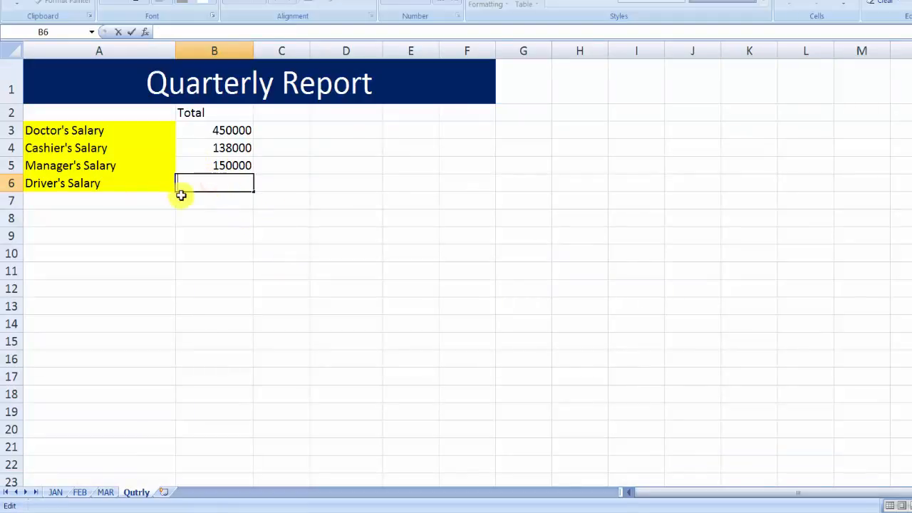
pyautogui.click(196, 34)
pyautogui.write('=SUM')
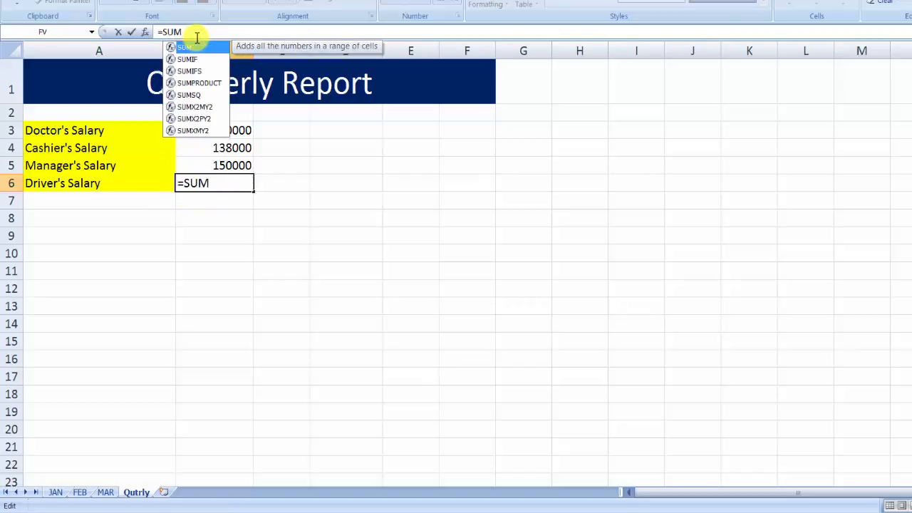
pyautogui.write('(')
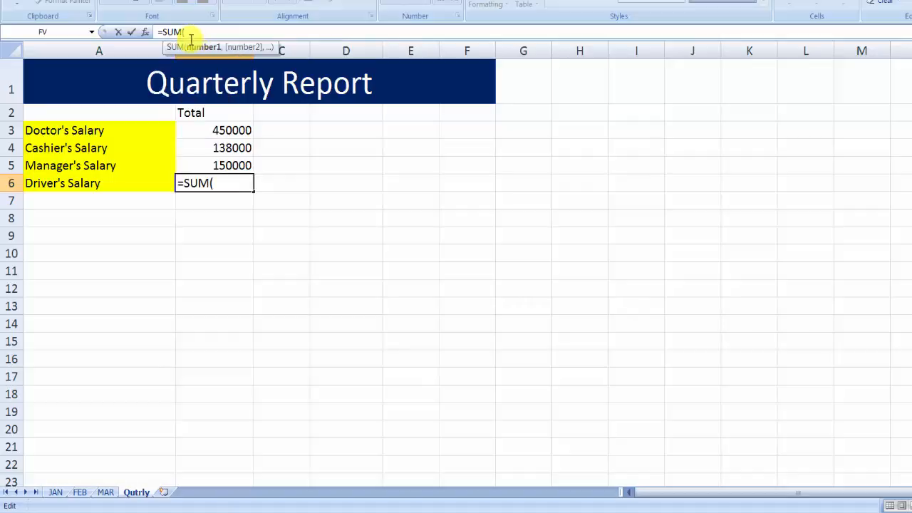
pyautogui.click(57, 491)
pyautogui.click(251, 399)
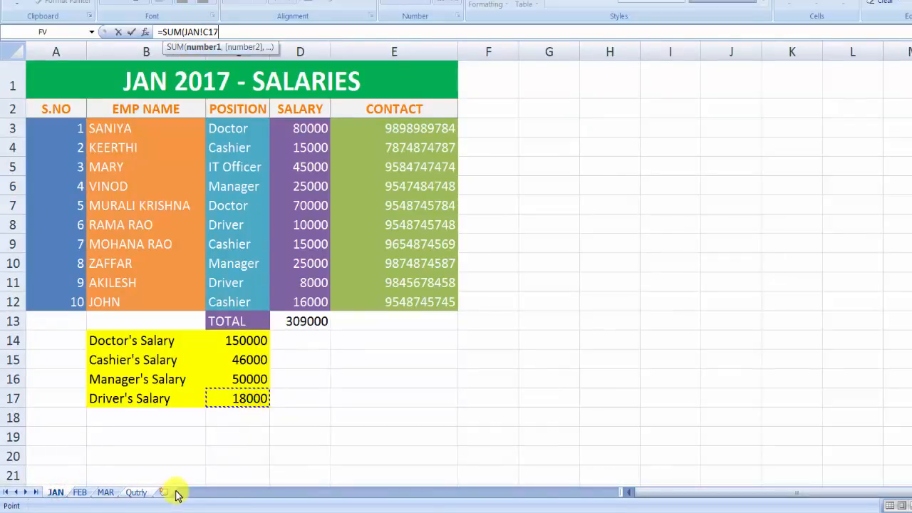
# Add FEB!C17 and MAR!C17 to the Driver's Salary formula and complete it as =SUM(JAN!C17,FEB!C17,MAR!C17).
pyautogui.write(',')
pyautogui.click(80, 492)
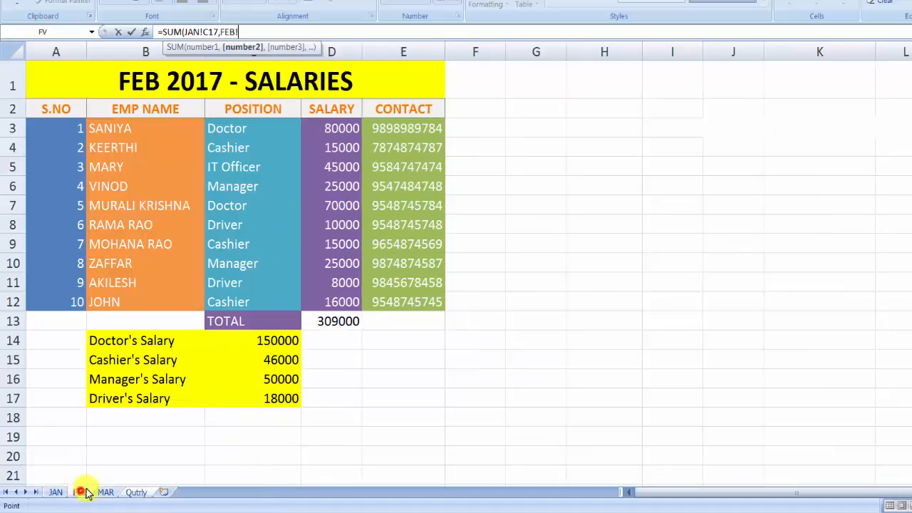
pyautogui.click(276, 401)
pyautogui.write(',')
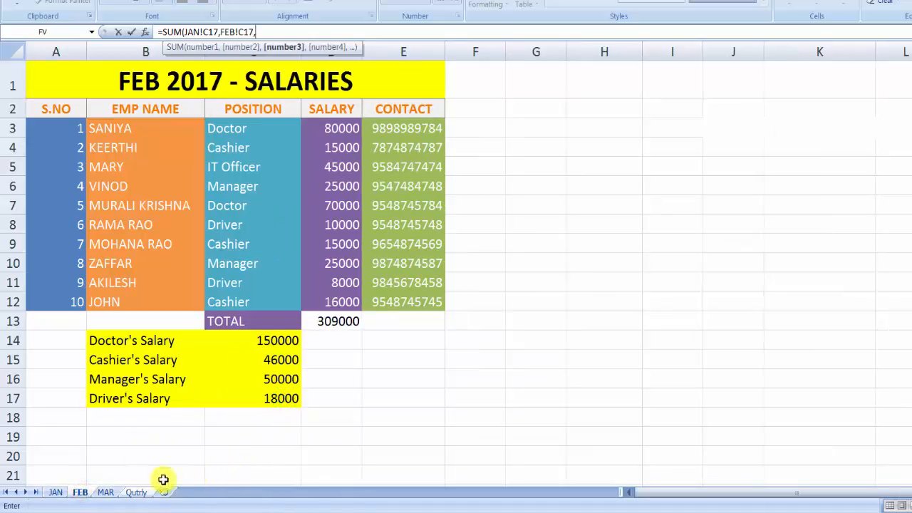
pyautogui.click(106, 491)
pyautogui.click(235, 398)
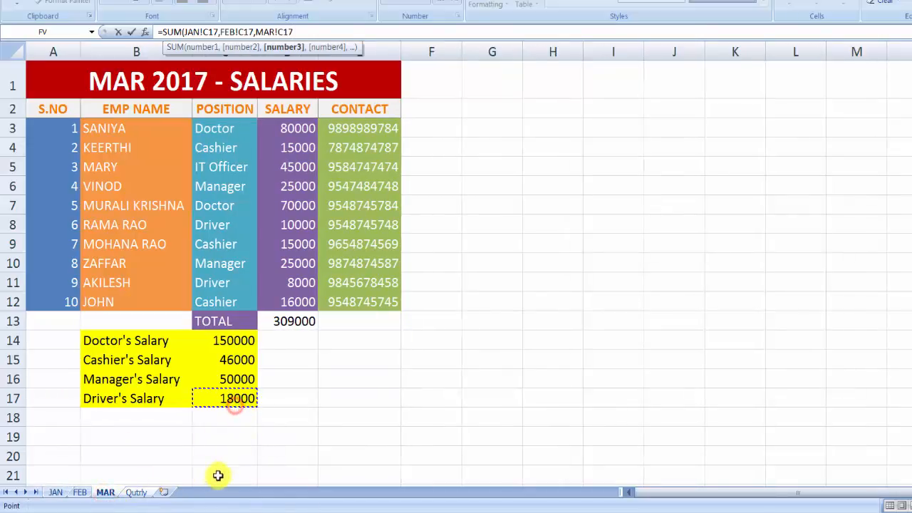
pyautogui.write(')')
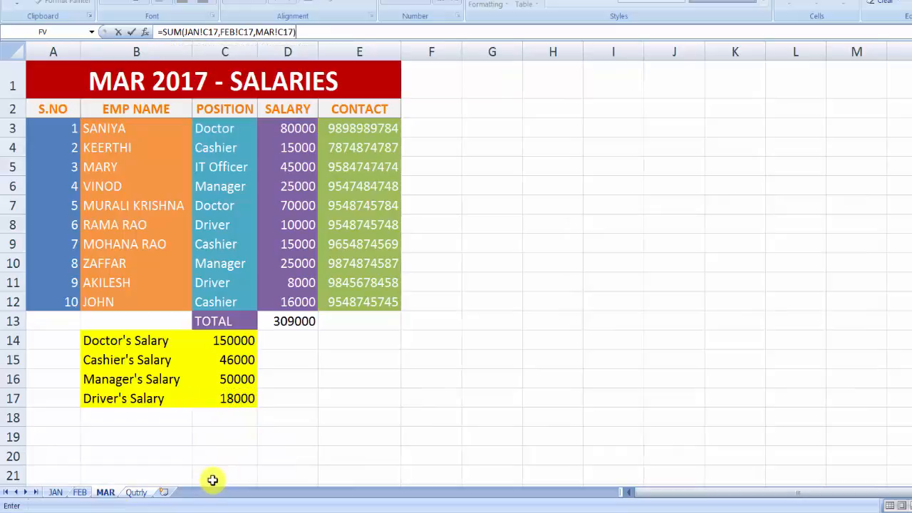
pyautogui.press('Return')
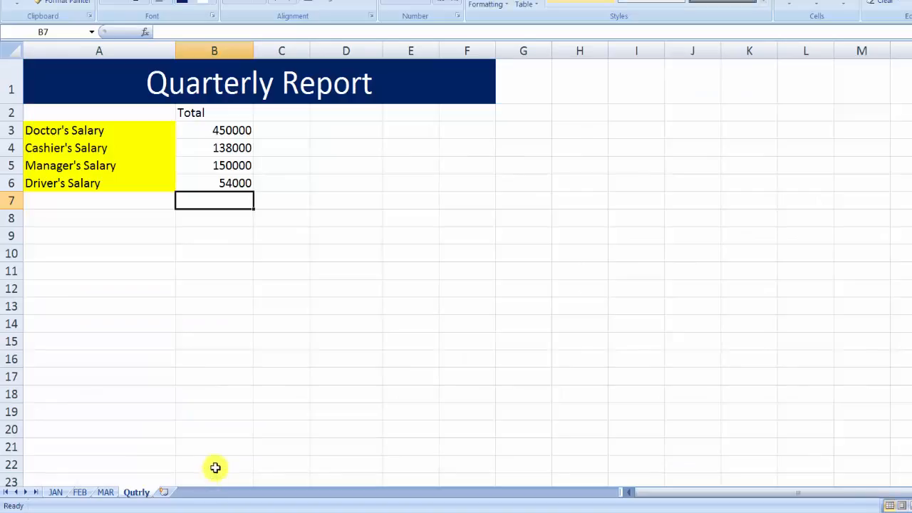
pyautogui.click(212, 183)
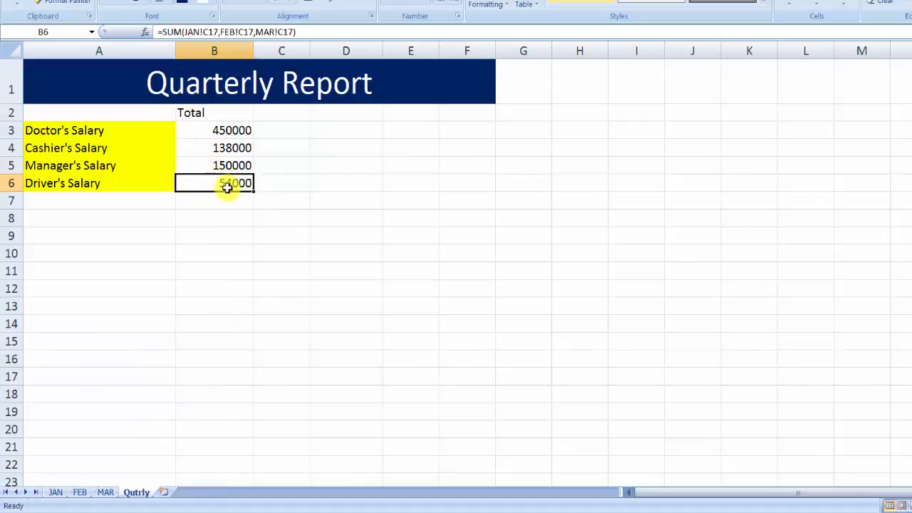
# Review the four quarterly salary totals in B3:B6 beneath the Total heading.
pyautogui.moveTo(208, 130); pyautogui.dragTo(221, 204)
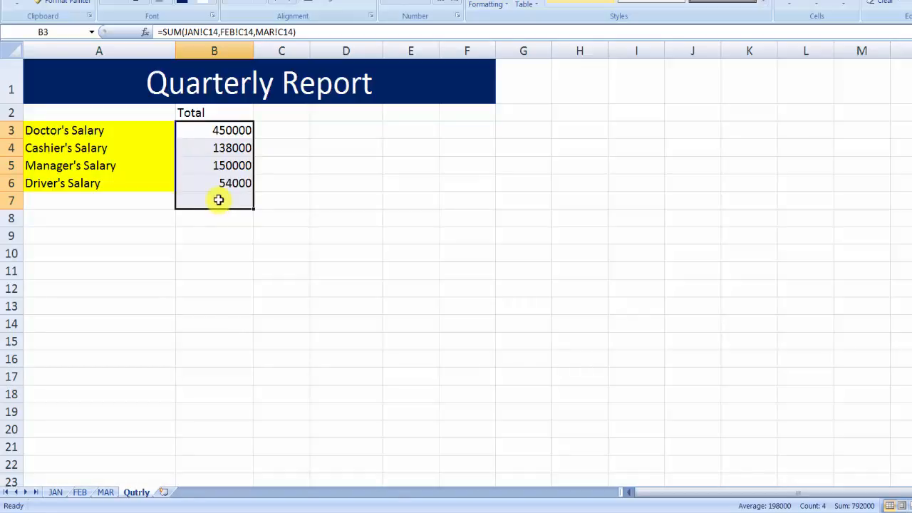
pyautogui.click(223, 148)
pyautogui.moveTo(209, 137); pyautogui.dragTo(203, 183)
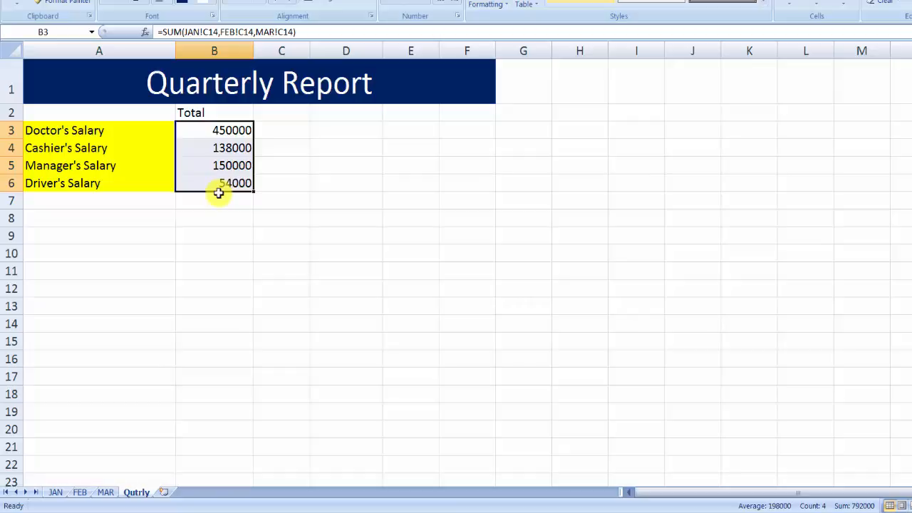
pyautogui.click(192, 114)
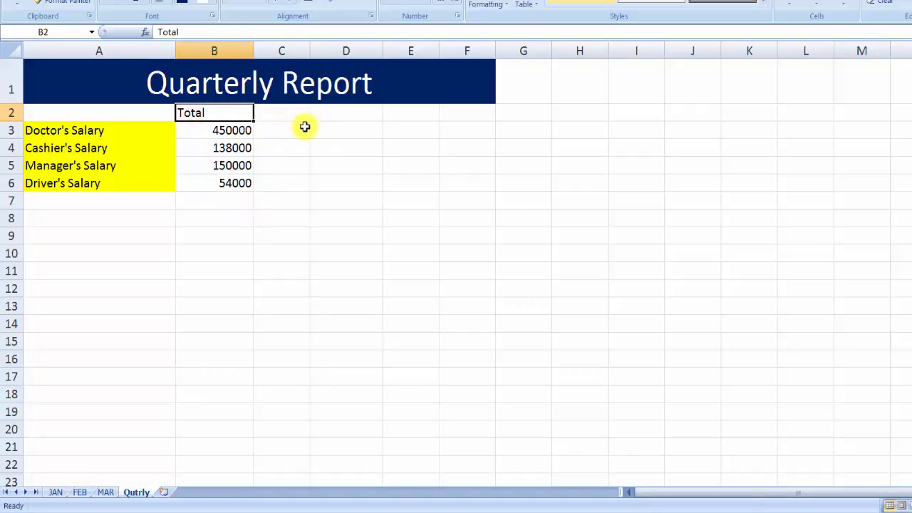
# Review the four position salary totals in C14:C17 of the FEB worksheet.
pyautogui.click(52, 492)
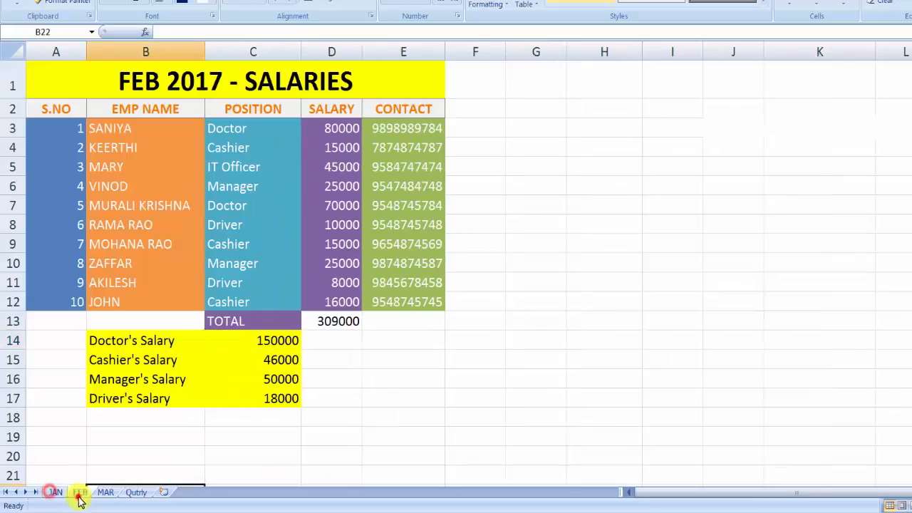
pyautogui.click(285, 345)
pyautogui.click(276, 362)
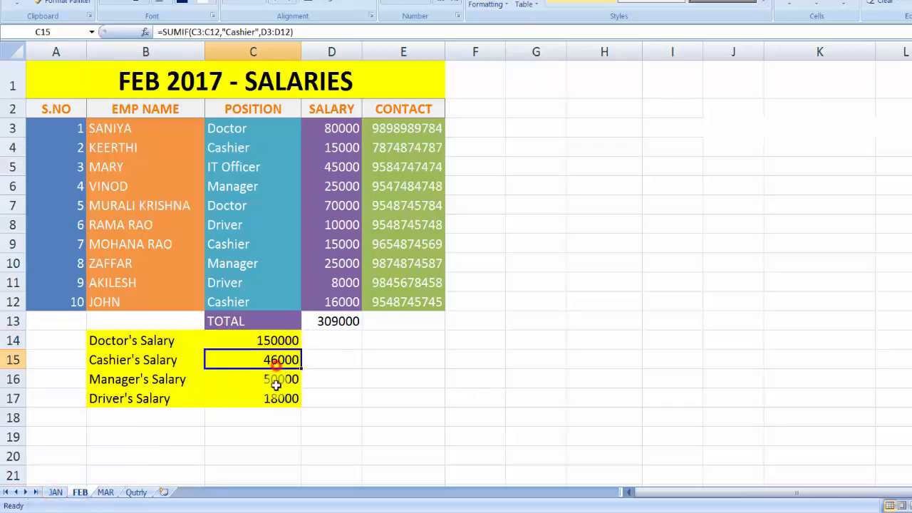
pyautogui.click(276, 384)
pyautogui.click(278, 398)
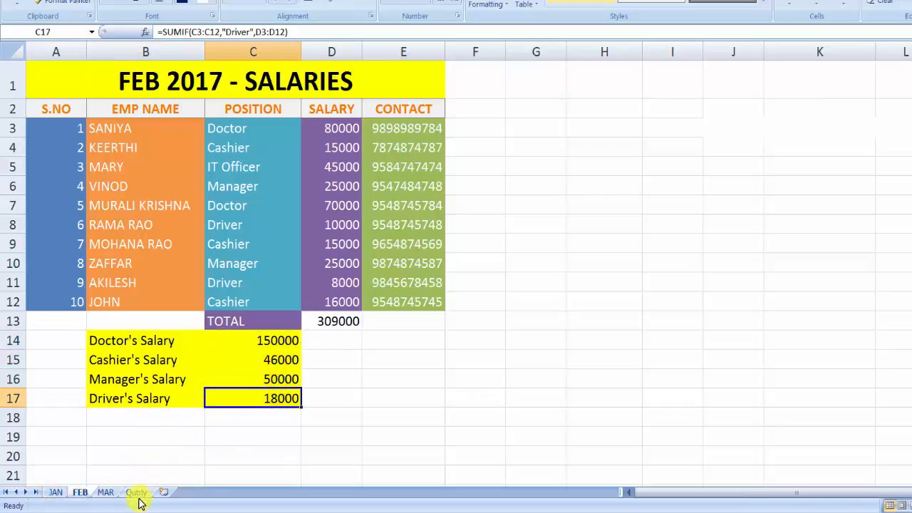
# Compare the overall salary total in D13 across the FEB, JAN and MAR worksheets.
pyautogui.click(335, 327)
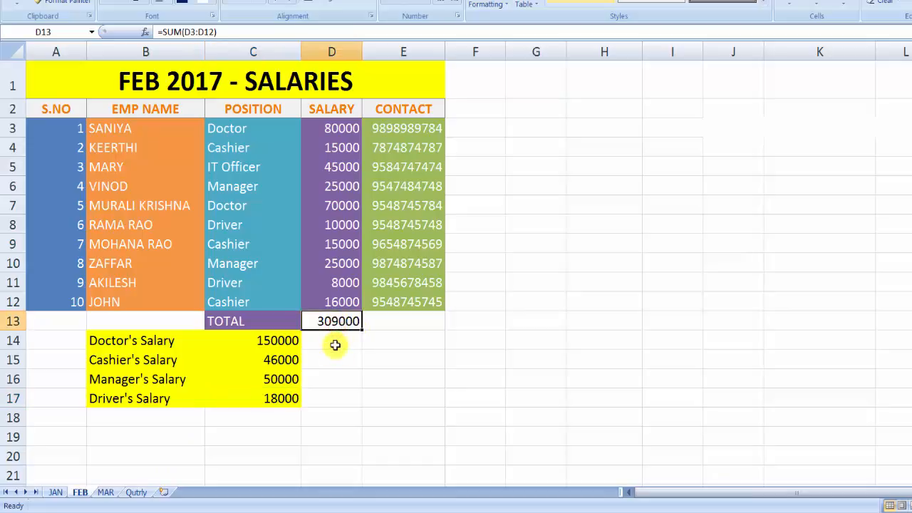
pyautogui.click(338, 322)
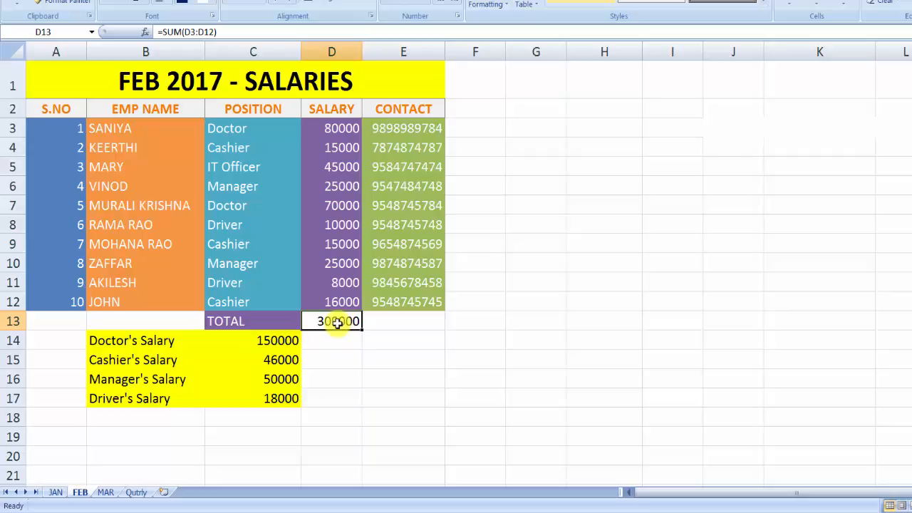
pyautogui.click(55, 492)
pyautogui.click(308, 321)
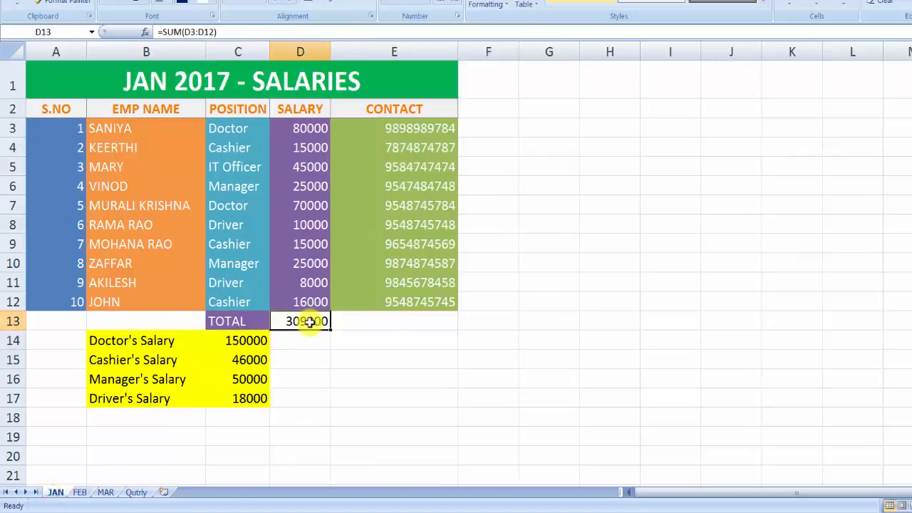
pyautogui.click(80, 492)
pyautogui.click(317, 327)
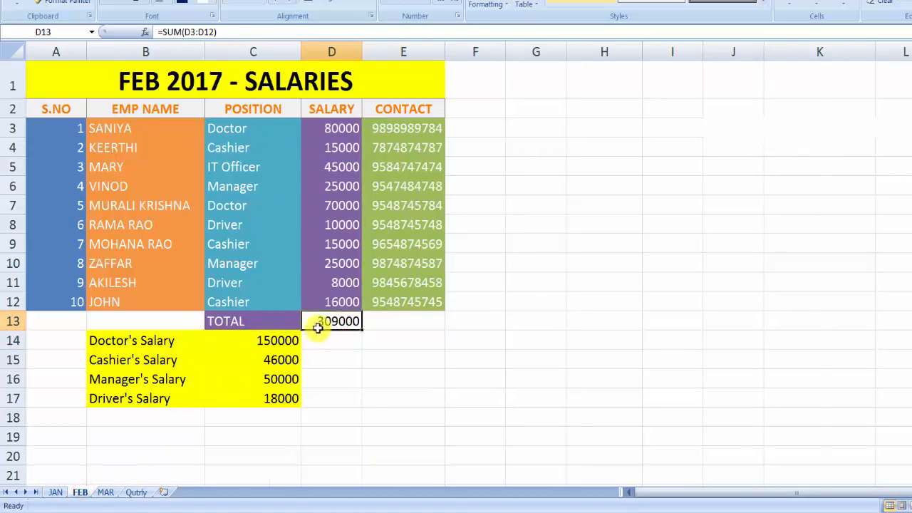
pyautogui.click(105, 491)
pyautogui.click(298, 327)
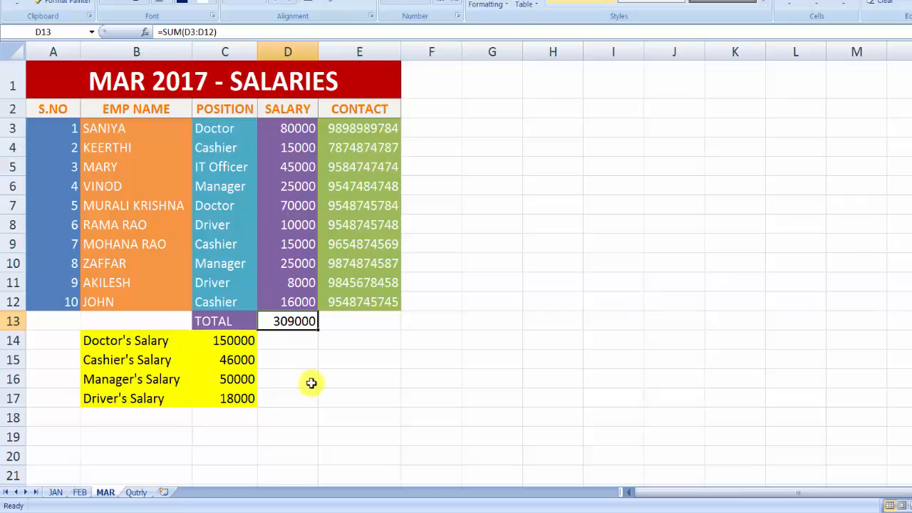
# Enter the heading "Total 3months Salaries" in C2 of the Qutrly worksheet and widen column C to fit it.
pyautogui.click(136, 492)
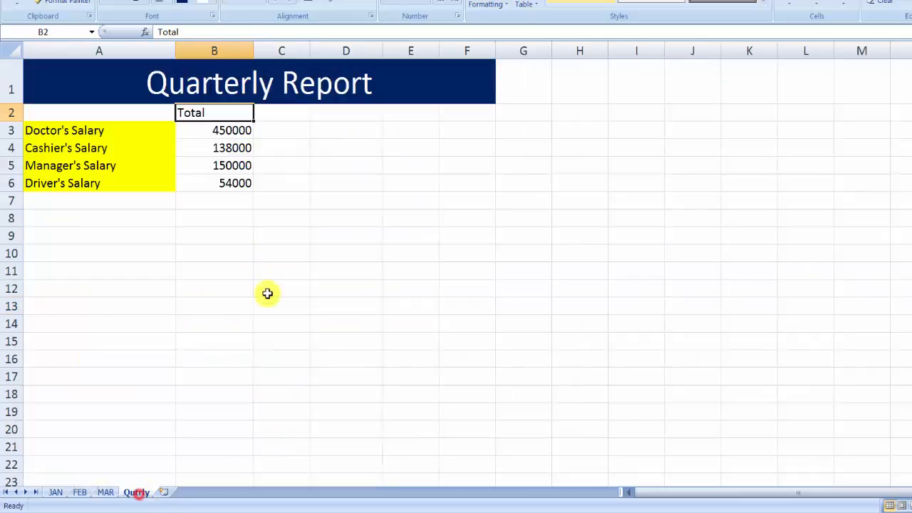
pyautogui.click(287, 112)
pyautogui.write('Total 3mont')
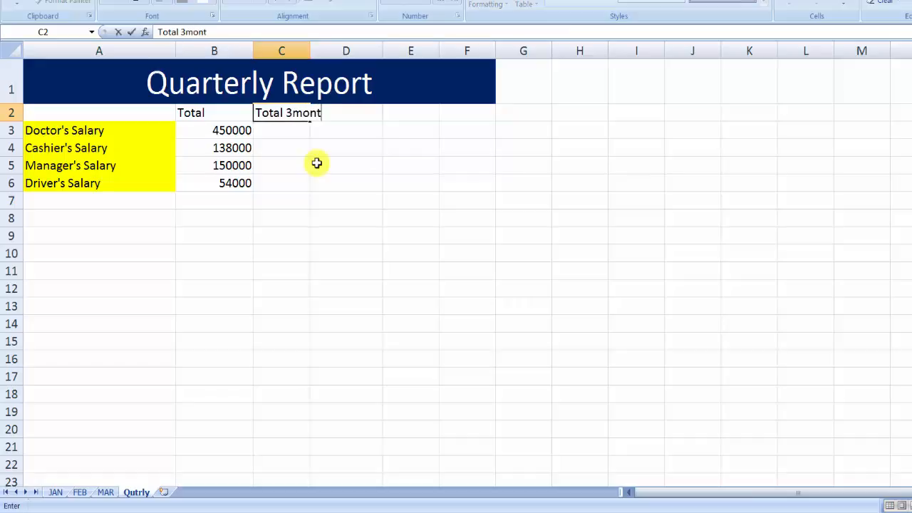
pyautogui.write('hs Salaries')
pyautogui.press('Return')
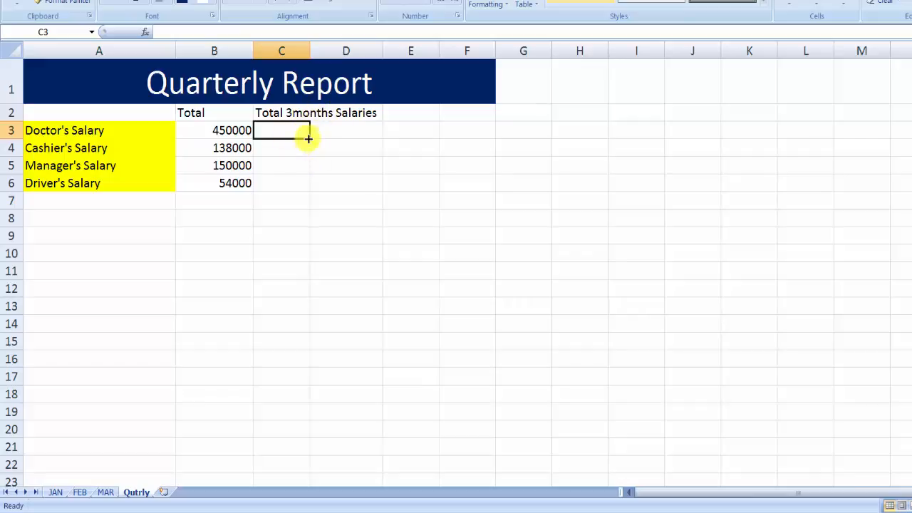
pyautogui.moveTo(311, 49); pyautogui.dragTo(385, 49)
pyautogui.click(290, 113)
pyautogui.click(294, 135)
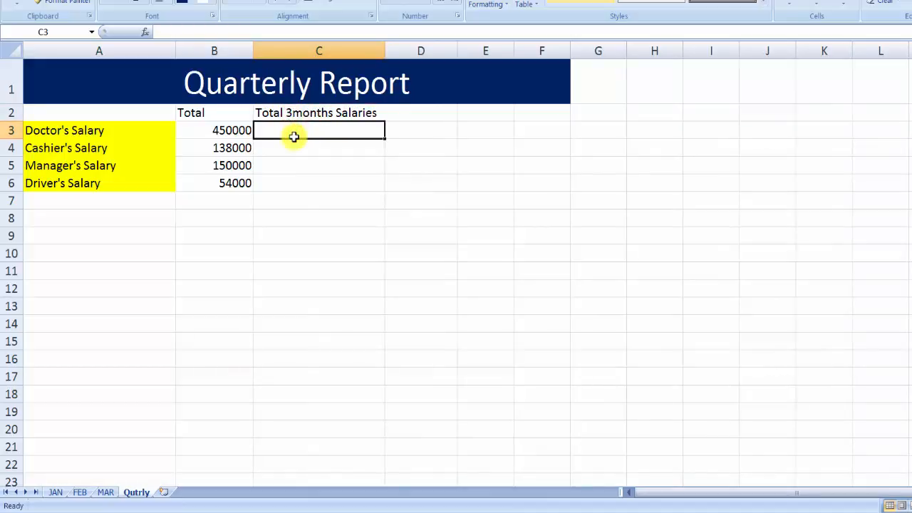
# Move the "Total 3months Salaries" label from C2 to A9.
pyautogui.click(286, 114)
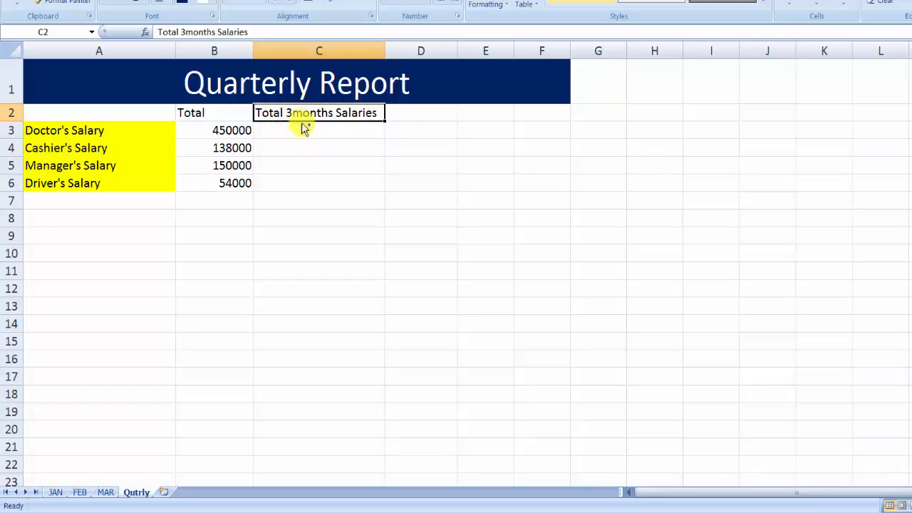
pyautogui.hotkey('ctrl', 'c')
pyautogui.click(92, 238)
pyautogui.hotkey('ctrl', 'v')
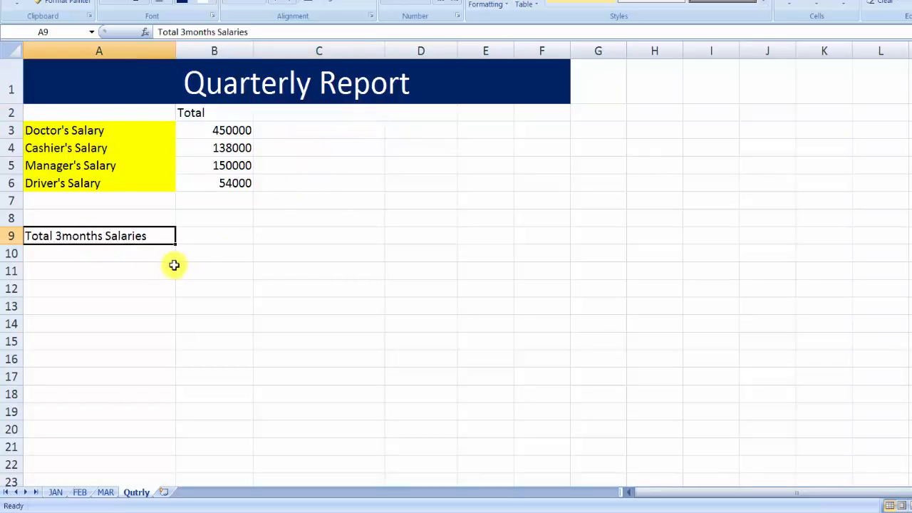
# Start a SUM formula in B9 of the Qutrly worksheet with D13 of the JAN worksheet as its first argument.
pyautogui.click(202, 240)
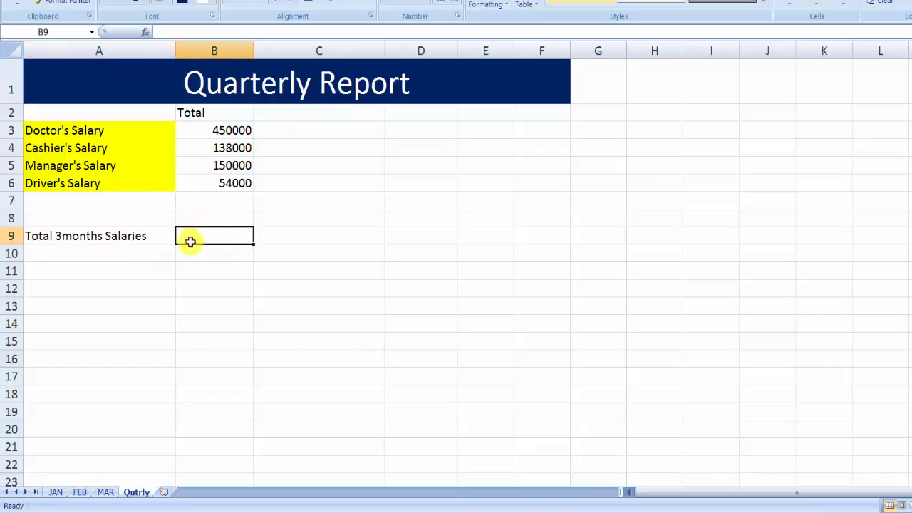
pyautogui.click(55, 492)
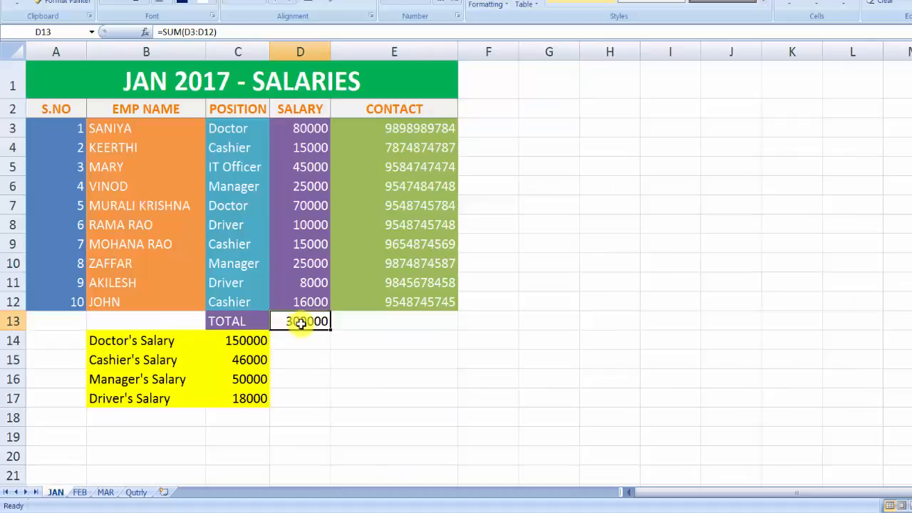
pyautogui.click(136, 493)
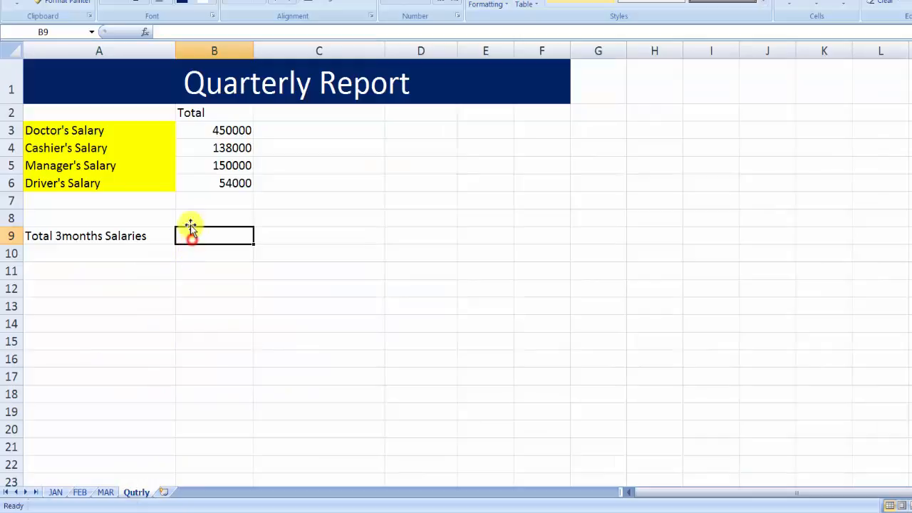
pyautogui.write('=sum')
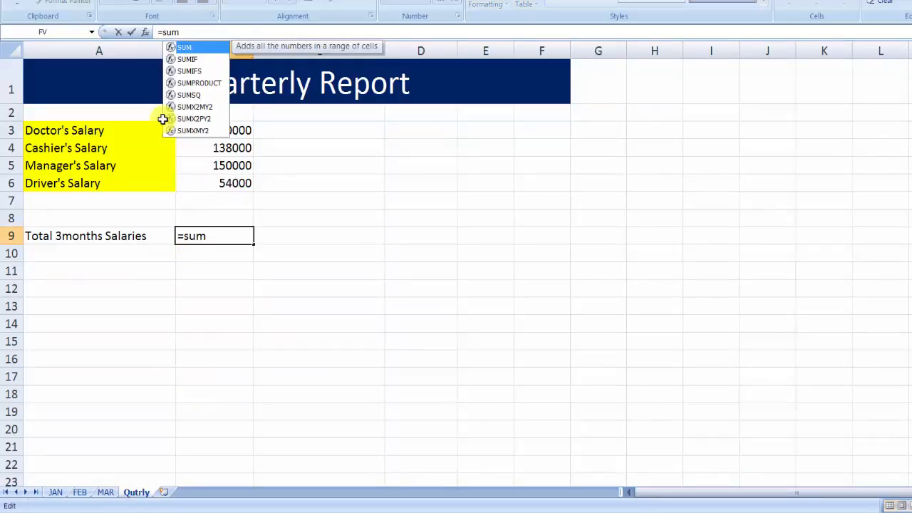
pyautogui.write('(')
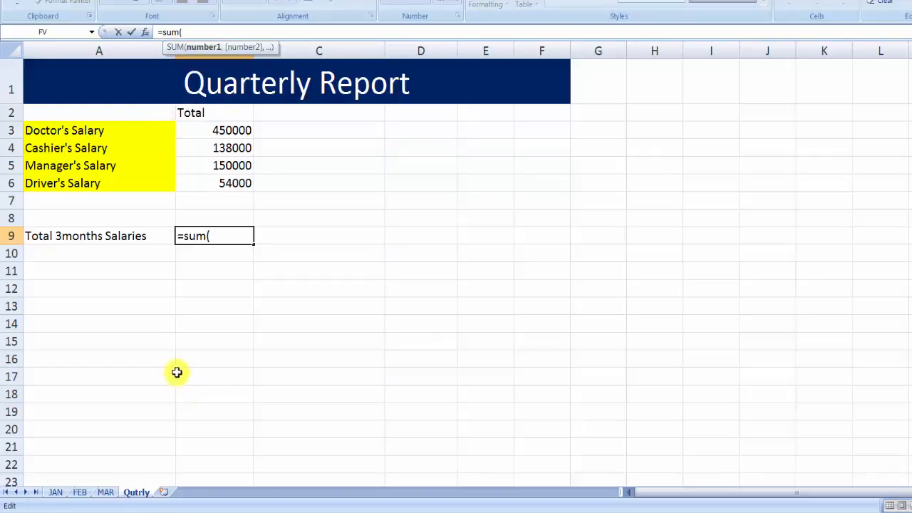
pyautogui.click(55, 491)
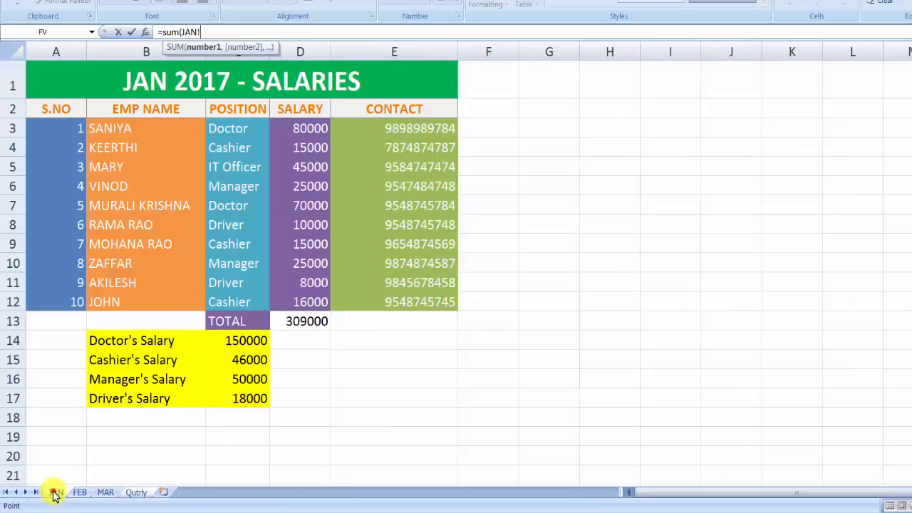
pyautogui.click(304, 326)
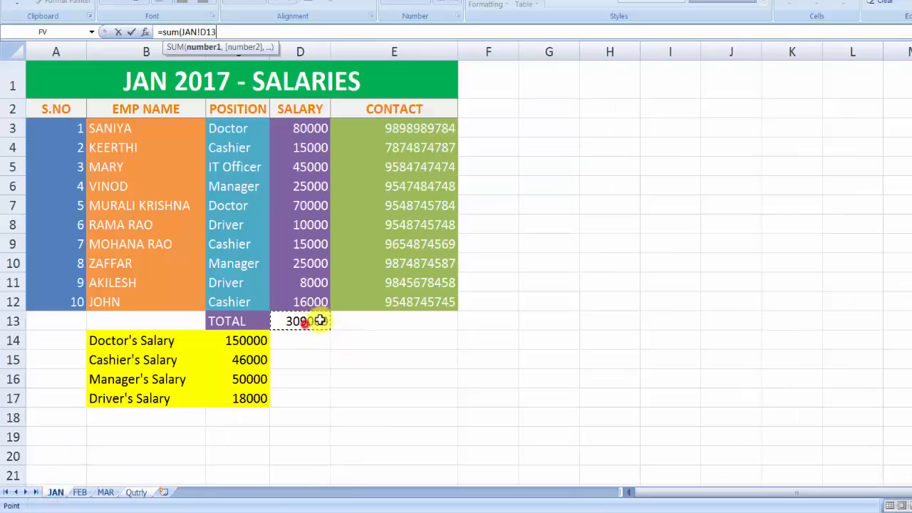
# Add FEB!D13 and MAR!D13 to the three-month total formula and complete it as =SUM(JAN!D13,FEB!D13,MAR!D13).
pyautogui.write(',')
pyautogui.click(79, 493)
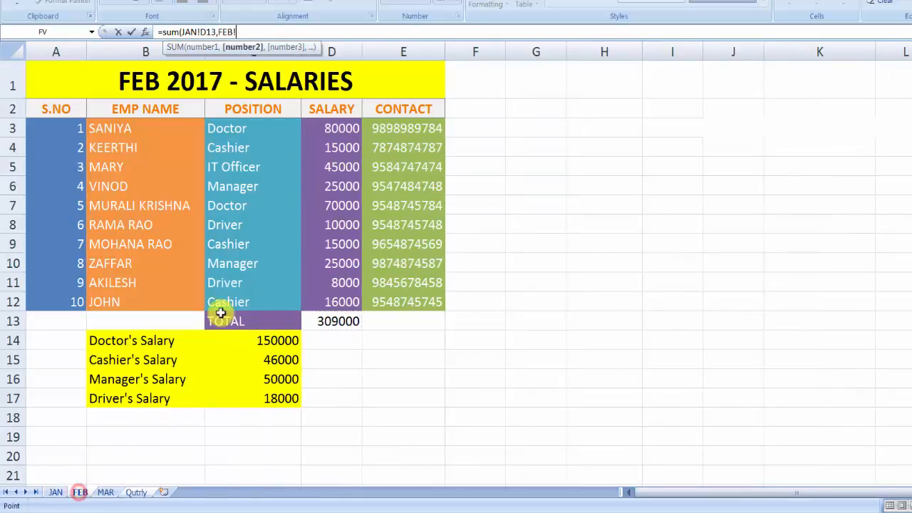
pyautogui.click(315, 321)
pyautogui.write(',')
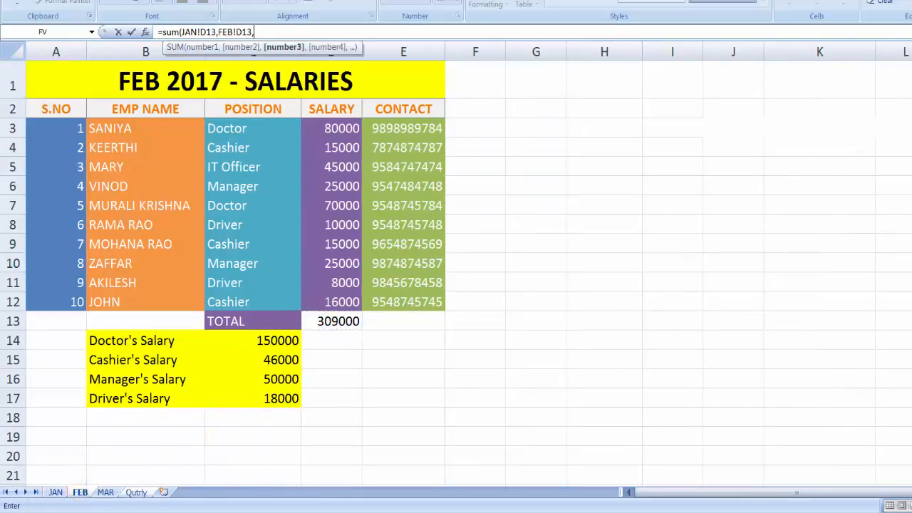
pyautogui.click(106, 492)
pyautogui.click(271, 321)
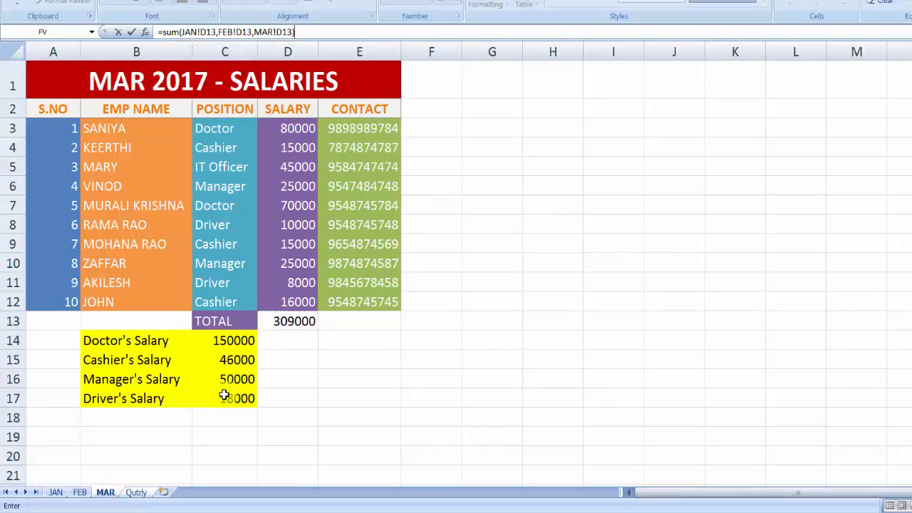
pyautogui.press('Return')
pyautogui.click(203, 235)
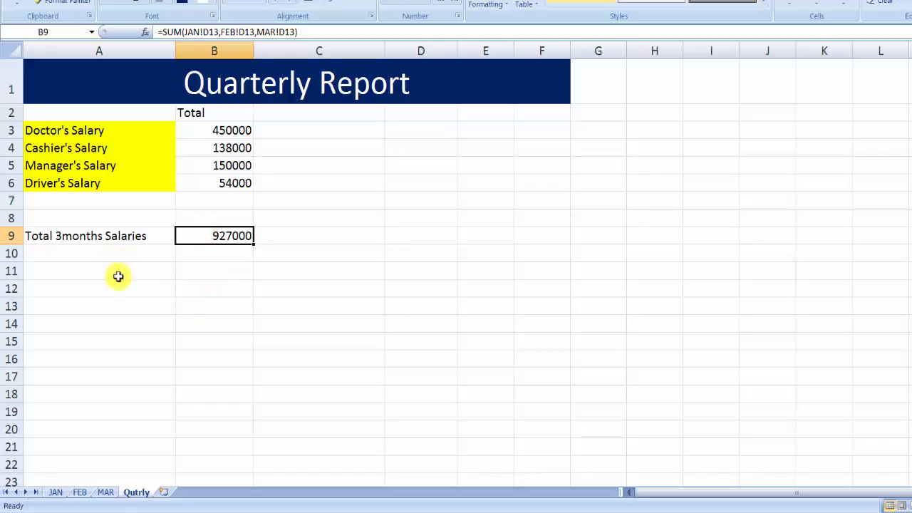
# Clear the TOTAL value in D13 on the JAN, FEB and MAR worksheets and return to the Qutrly worksheet.
pyautogui.click(57, 491)
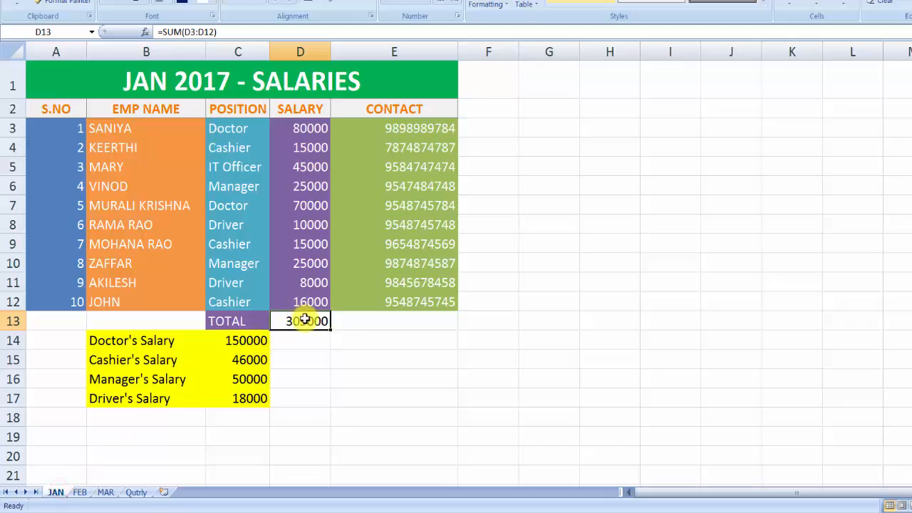
pyautogui.press('Delete')
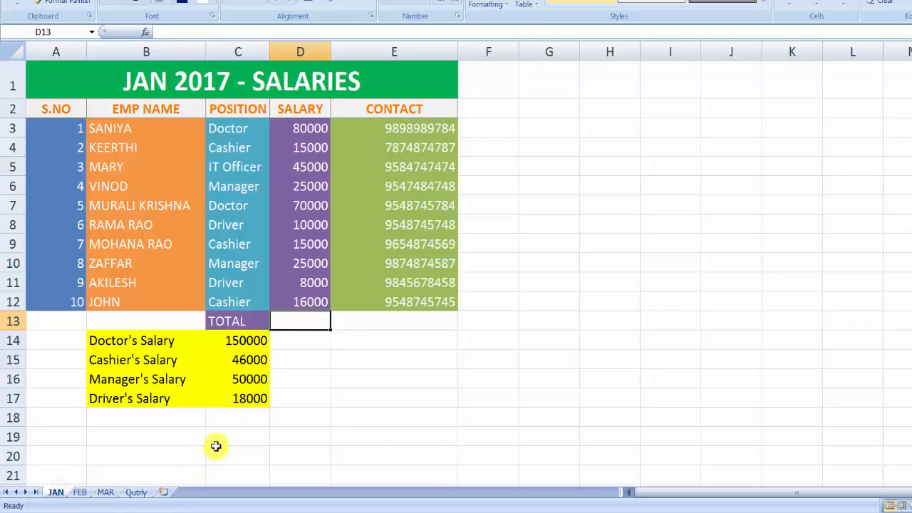
pyautogui.click(79, 492)
pyautogui.press('Delete')
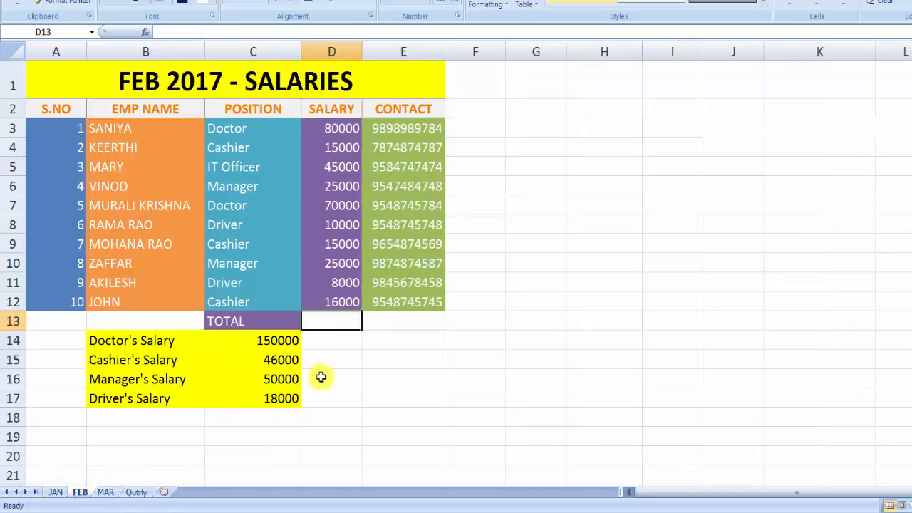
pyautogui.click(106, 492)
pyautogui.press('Delete')
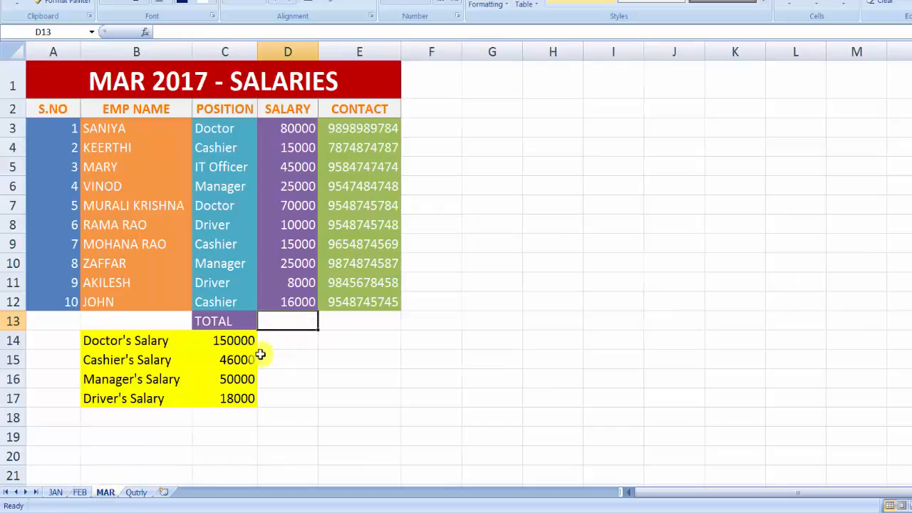
pyautogui.click(136, 491)
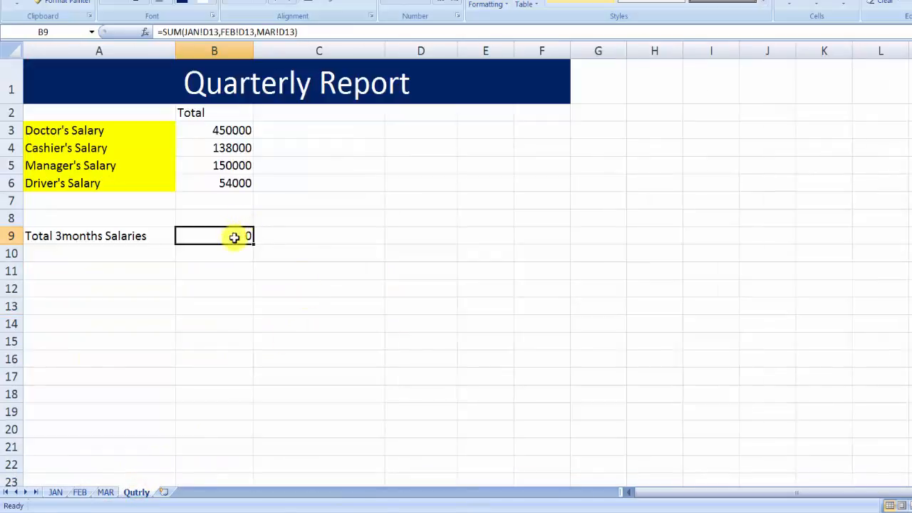
# Start a SUM formula in B10 of the Qutrly worksheet with the salary range JAN!D3:D12 as its first argument.
pyautogui.click(27, 252)
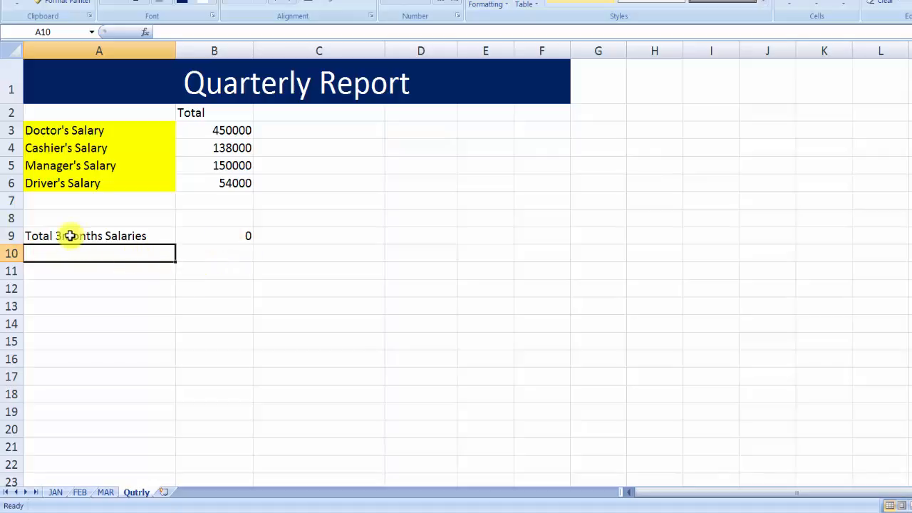
pyautogui.click(182, 258)
pyautogui.click(55, 492)
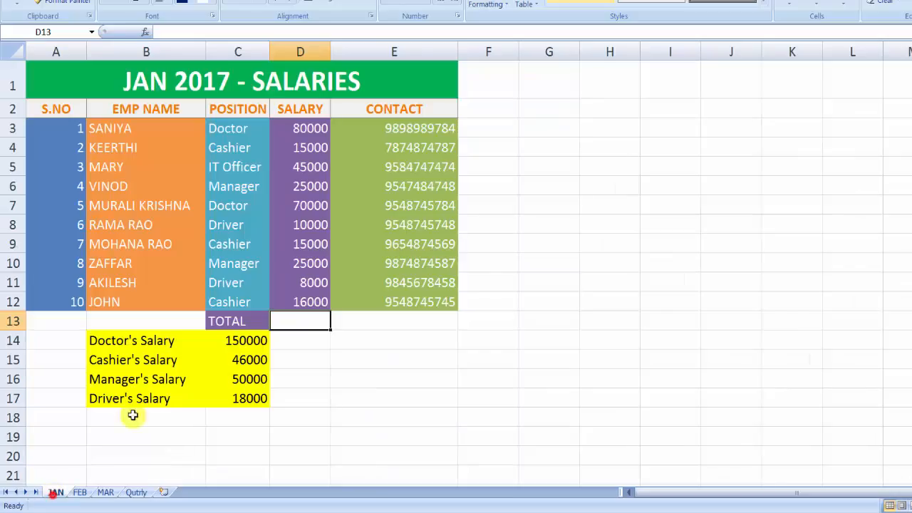
pyautogui.click(138, 492)
pyautogui.write('=')
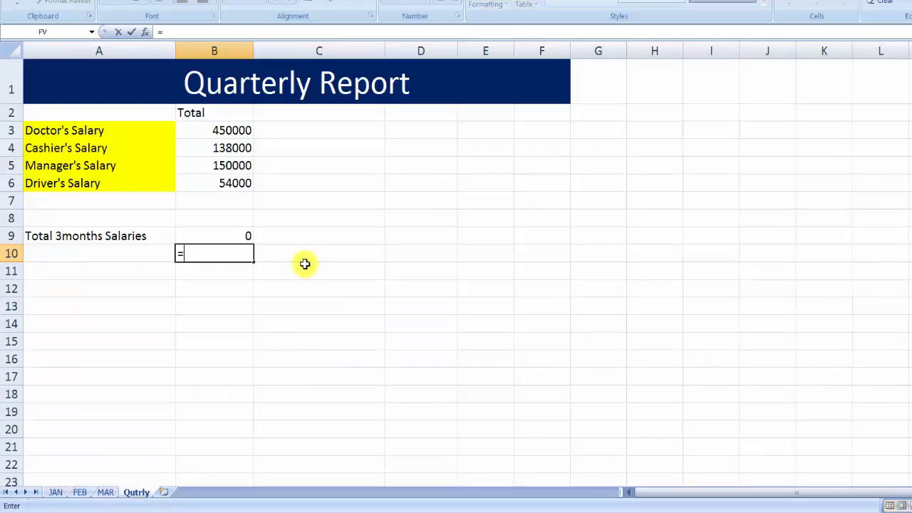
pyautogui.click(183, 31)
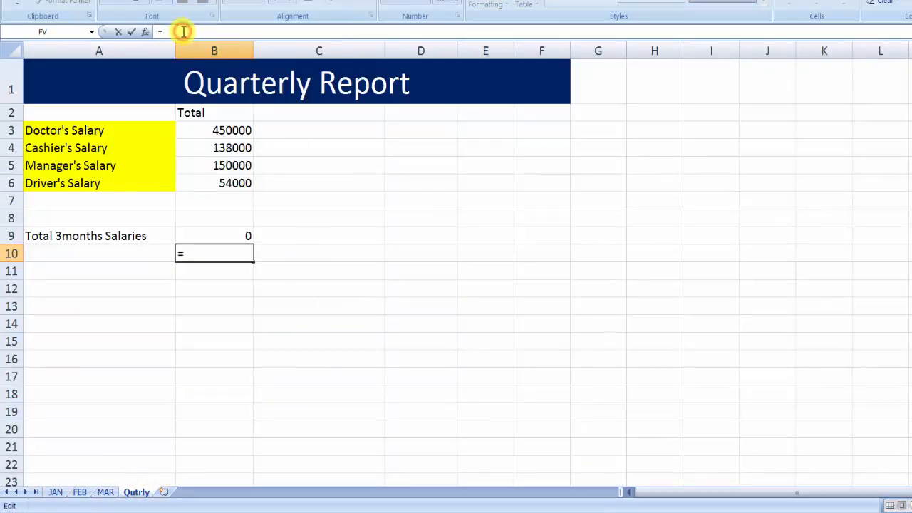
pyautogui.write('sum')
pyautogui.press('BackSpace')
pyautogui.press('BackSpace')
pyautogui.press('BackSpace')
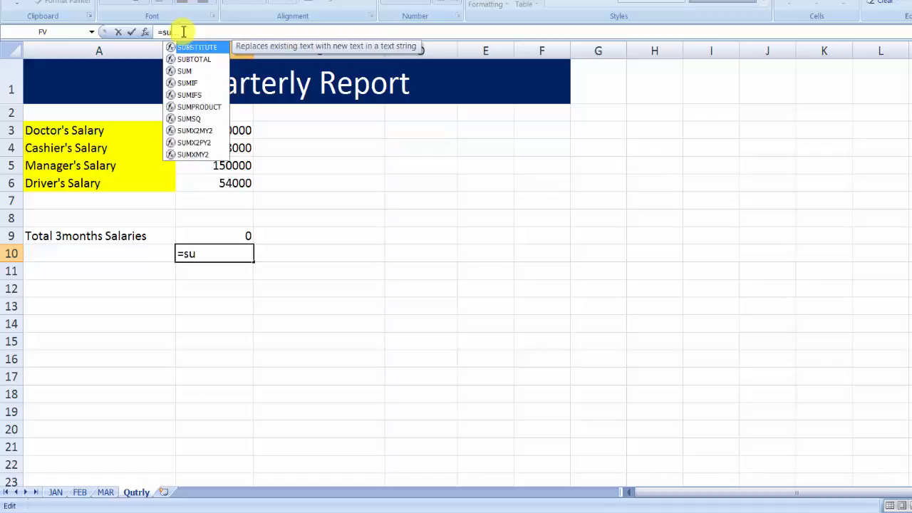
pyautogui.write('SUM')
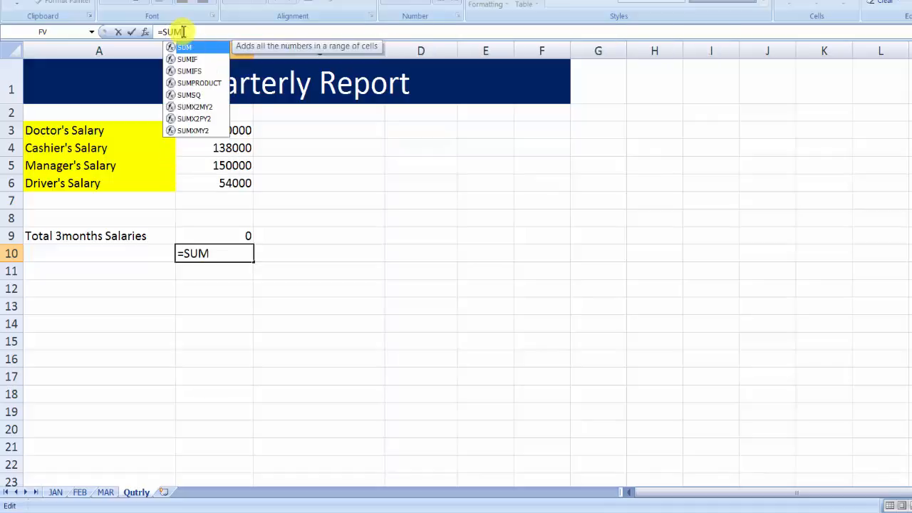
pyautogui.write('(')
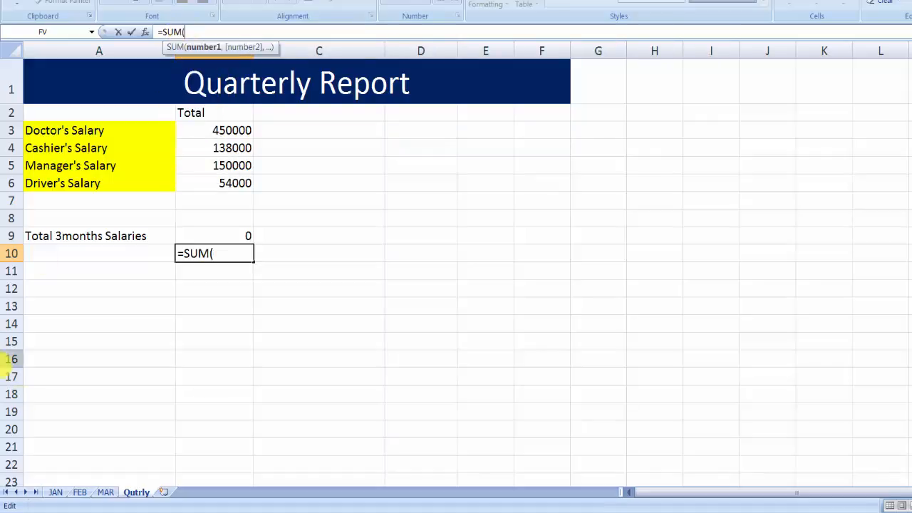
pyautogui.click(55, 492)
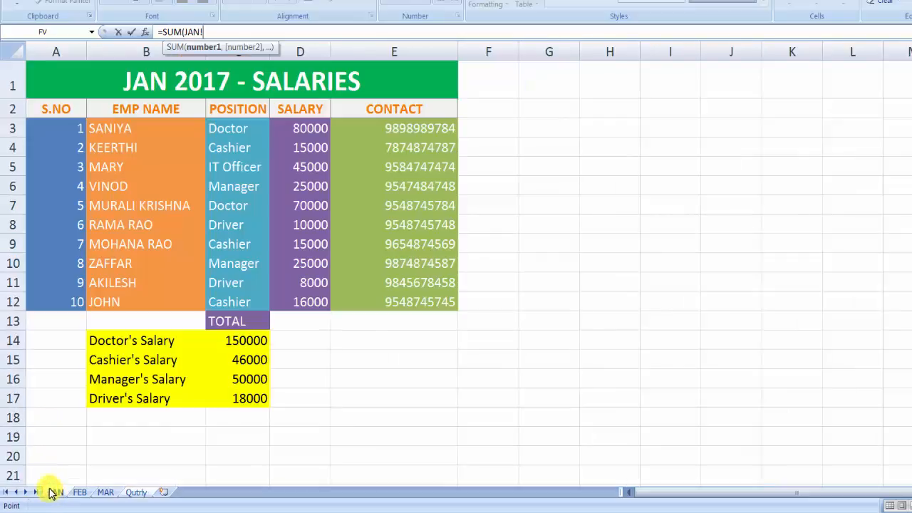
pyautogui.moveTo(291, 135); pyautogui.dragTo(291, 302)
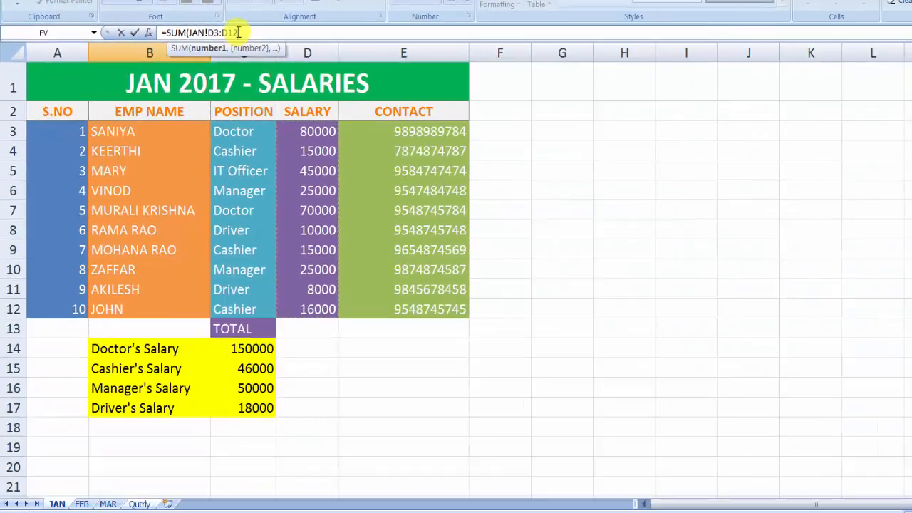
# Add FEB!D3:D12 and MAR!D3:D12 to the B10 formula and complete it as =SUM(JAN!D3:D12,FEB!D3:D12,MAR!D3:D12).
pyautogui.write(',')
pyautogui.click(80, 504)
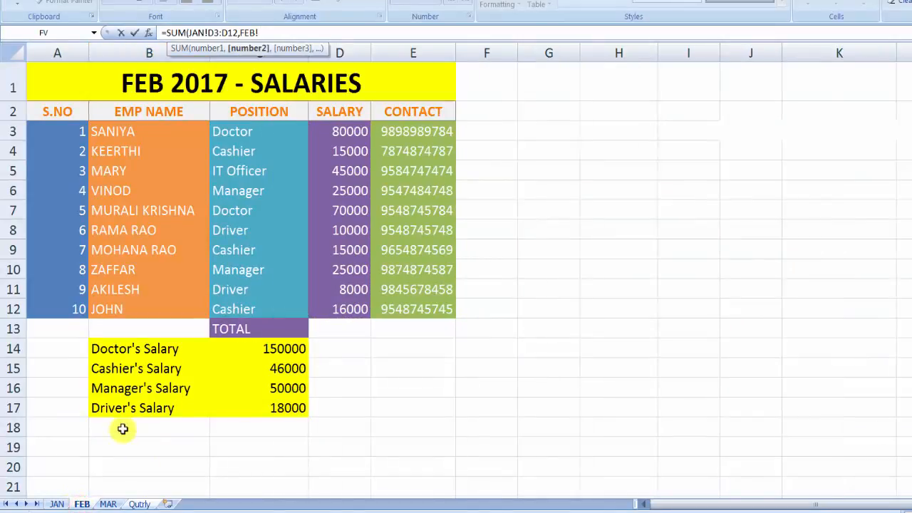
pyautogui.moveTo(331, 136); pyautogui.dragTo(324, 302)
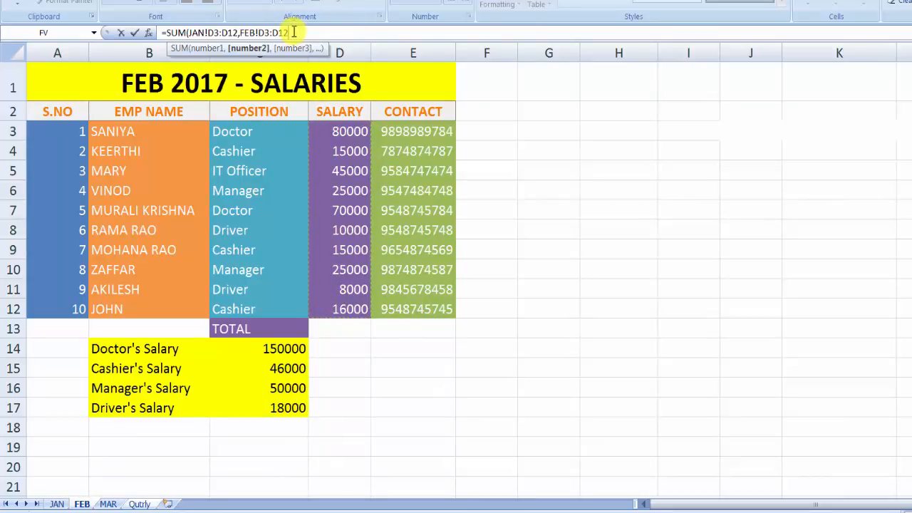
pyautogui.write(',')
pyautogui.click(108, 504)
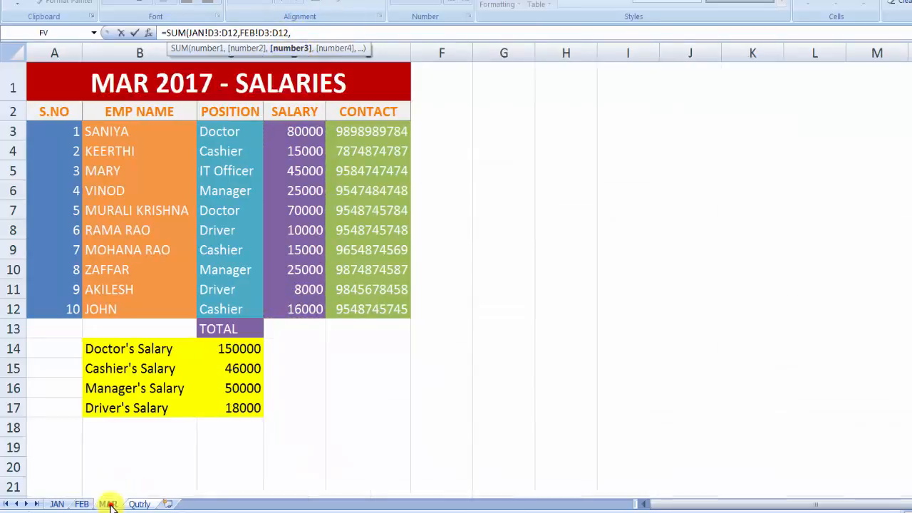
pyautogui.moveTo(278, 137); pyautogui.dragTo(270, 306)
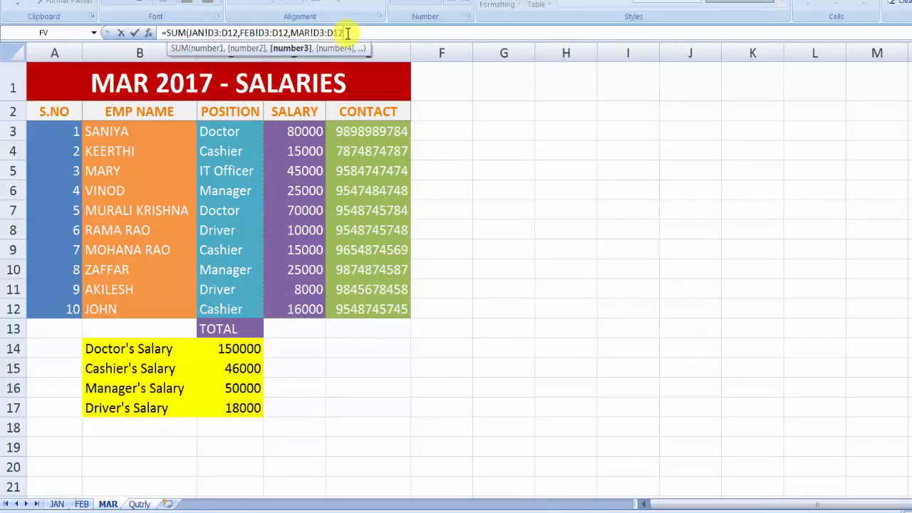
pyautogui.write(')')
pyautogui.press('Return')
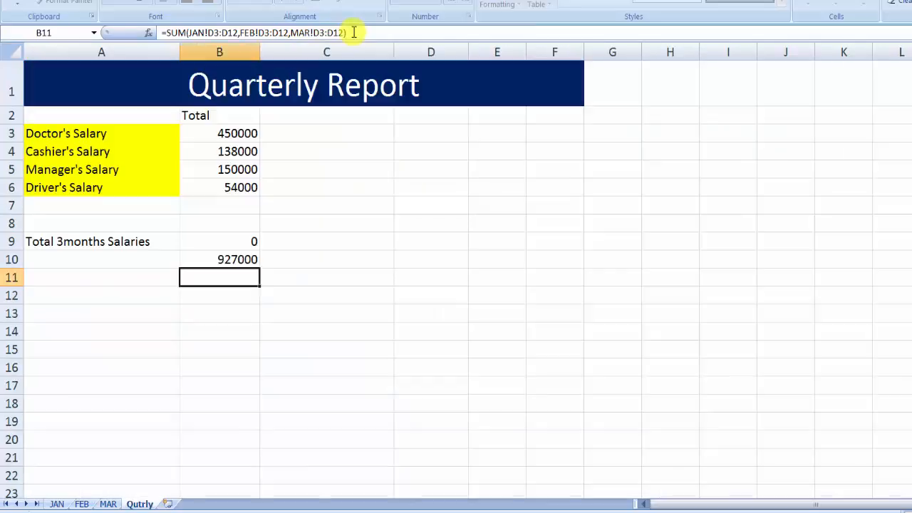
pyautogui.click(227, 259)
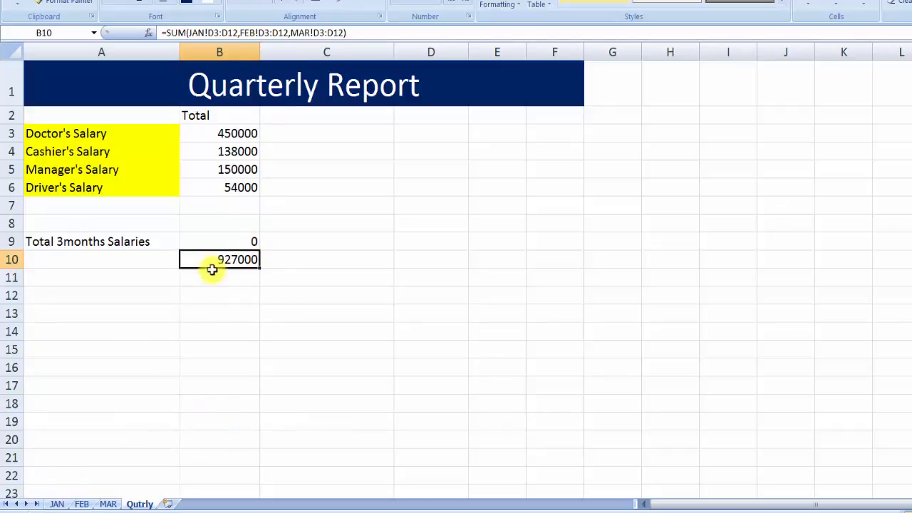
pyautogui.click(208, 241)
# Fill the TOTAL cell D13 on the JAN, FEB and MAR worksheets with the sum of salaries D3:D12.
pyautogui.click(56, 504)
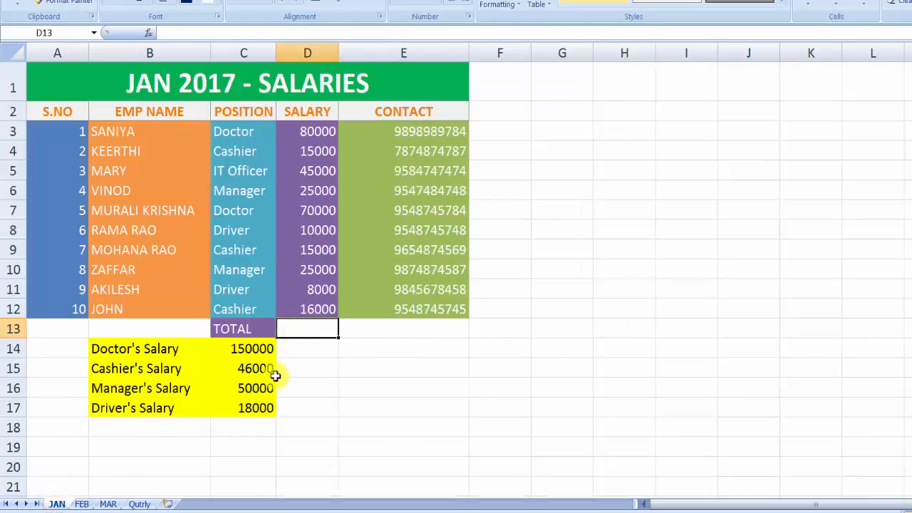
pyautogui.hotkey('alt', '=')
pyautogui.press('Return')
pyautogui.click(82, 504)
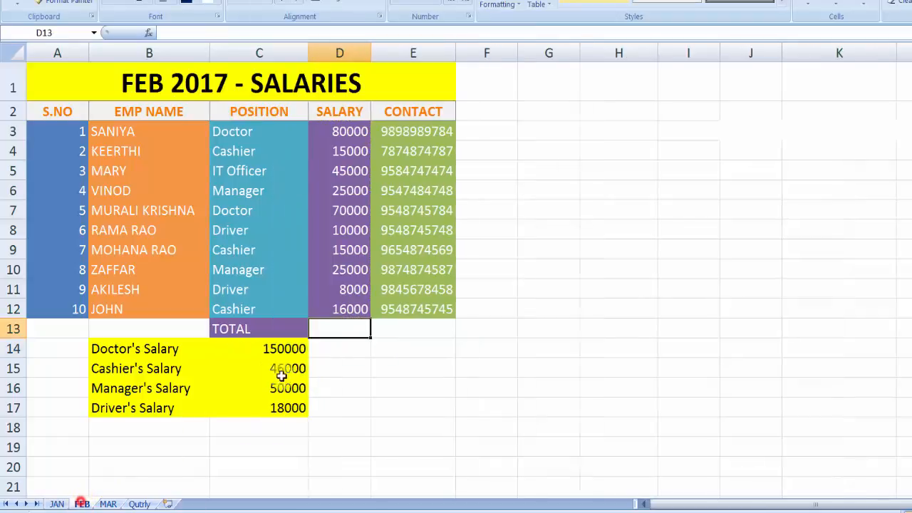
pyautogui.hotkey('alt', '=')
pyautogui.press('Return')
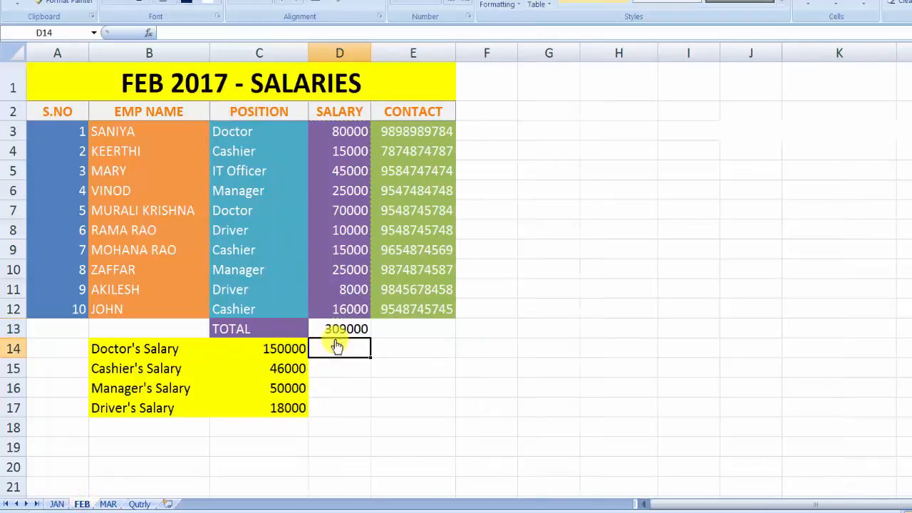
pyautogui.click(107, 504)
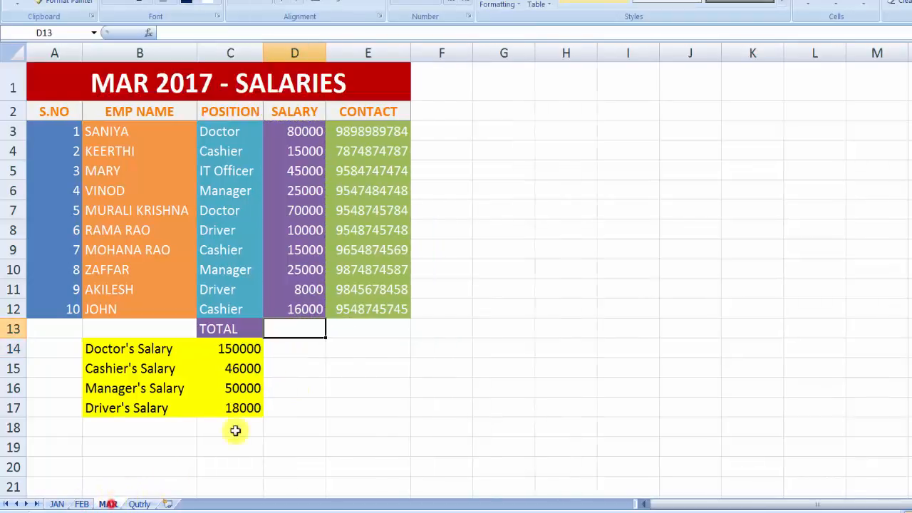
pyautogui.hotkey('alt', '=')
pyautogui.press('Return')
pyautogui.click(299, 329)
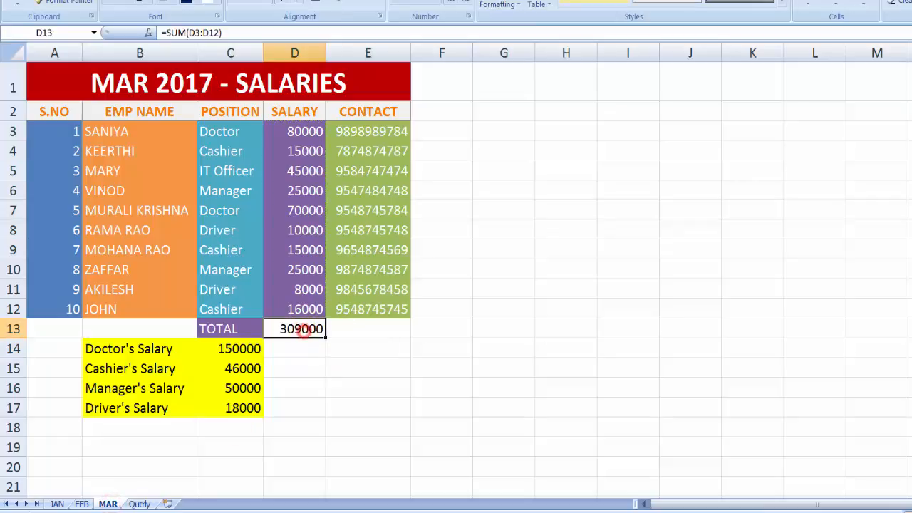
# Compare the two three-month salary totals and their formulas in B9 and B10 of the Qutrly worksheet.
pyautogui.click(146, 504)
pyautogui.click(223, 241)
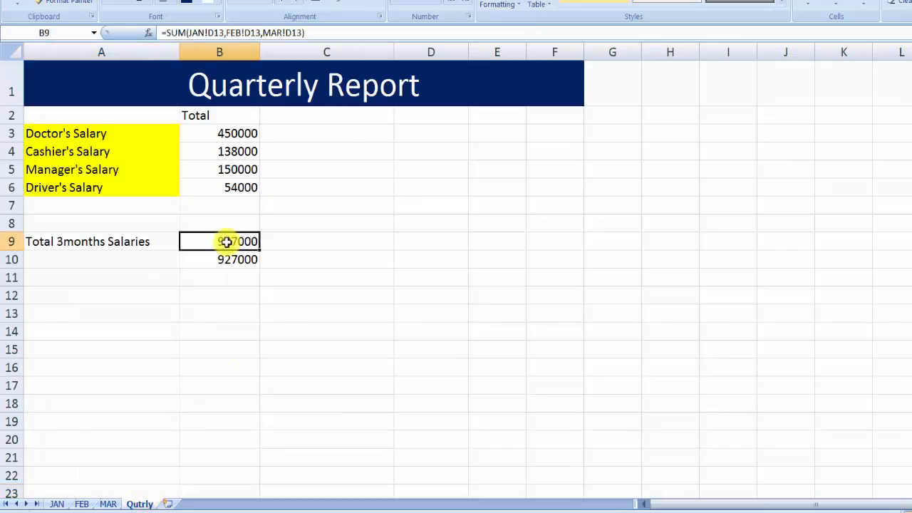
pyautogui.click(223, 260)
pyautogui.click(224, 243)
pyautogui.click(225, 259)
pyautogui.click(221, 243)
pyautogui.click(224, 260)
pyautogui.click(218, 242)
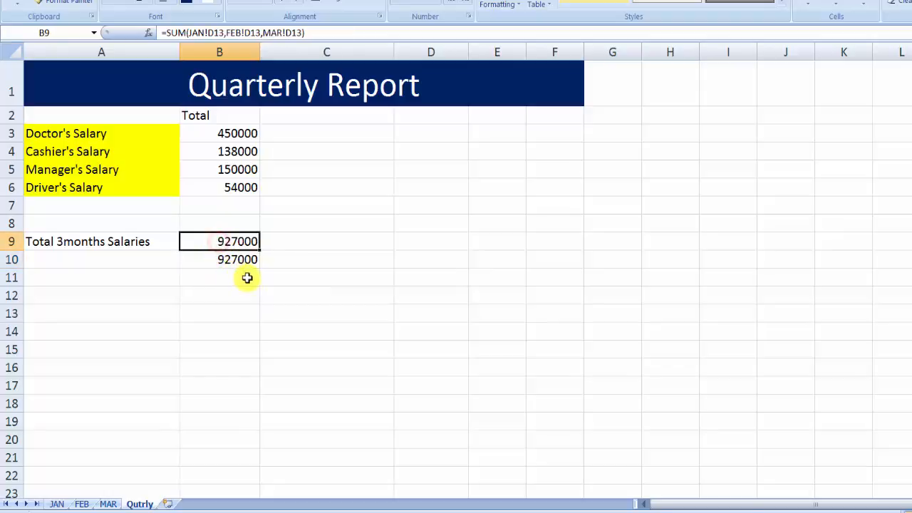